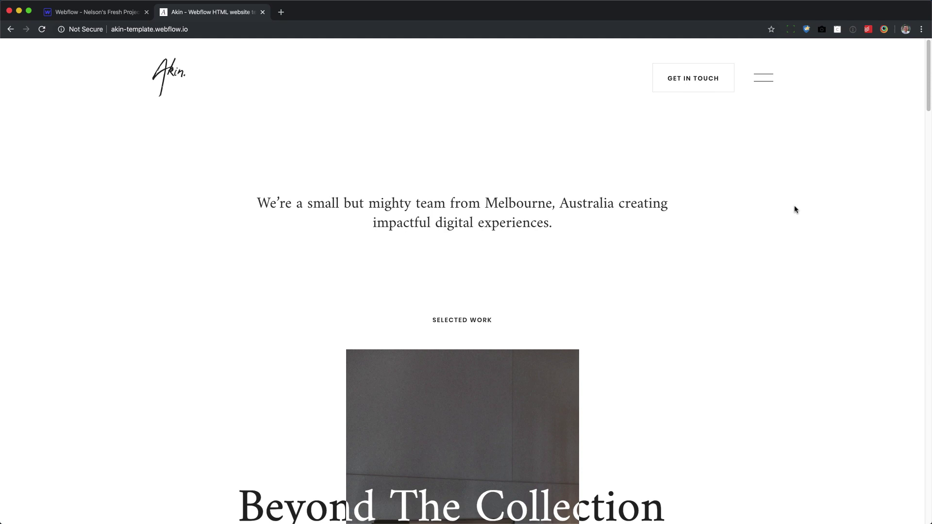
Scroll the Akin template page up and down to study the Beyond The Collection scroll effect
scroll(930, 49, "down", 7)
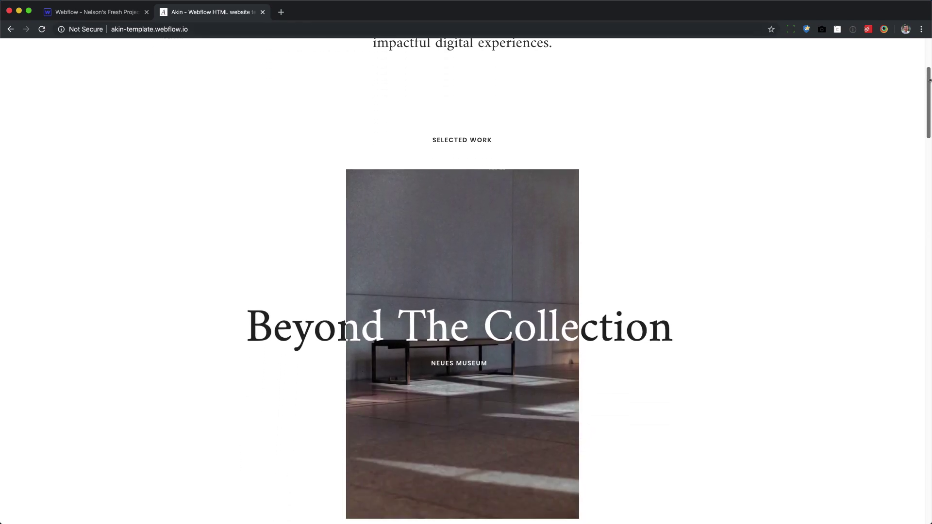
scroll(462, 282, "up", 6)
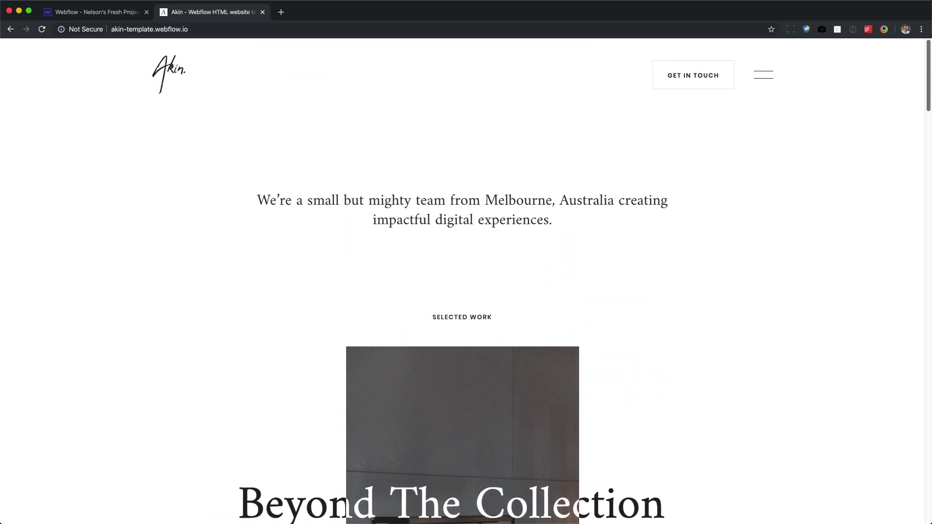
scroll(462, 282, "down", 5)
scroll(463, 281, "down", 2)
scroll(462, 281, "up", 5)
scroll(463, 282, "down", 5)
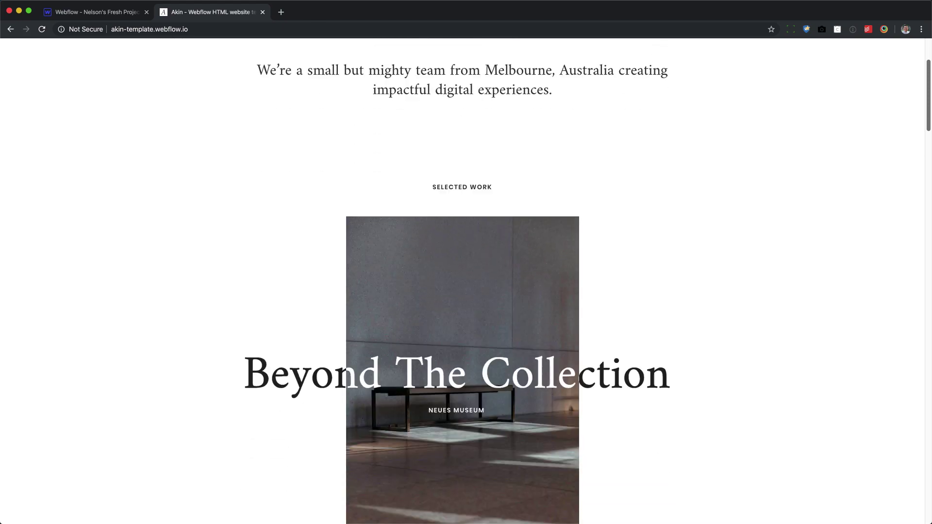
scroll(930, 77, "up", 7)
scroll(930, 77, "down", 4)
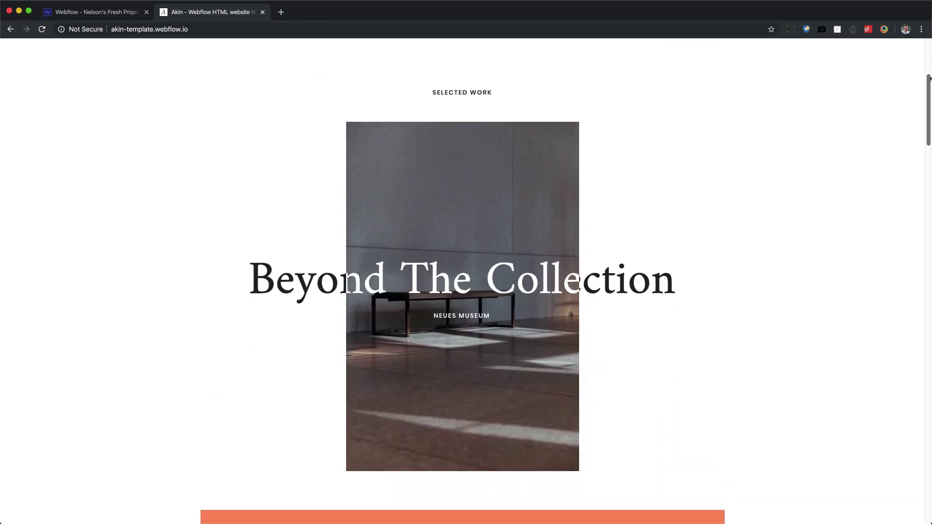
scroll(930, 78, "up", 1)
In the Webflow project, add a Container to the page Body
left_click(95, 13)
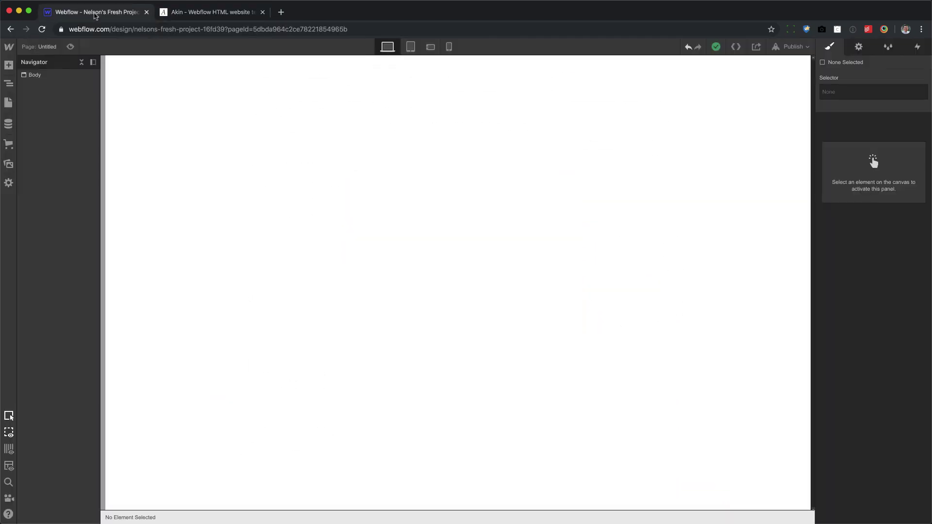
left_click(244, 196)
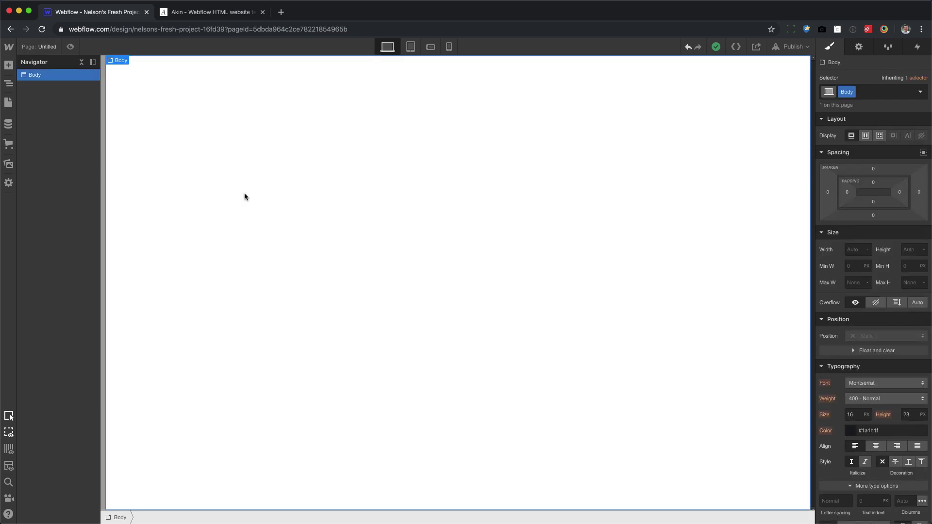
key("a")
left_click_drag(80, 135, 495, 222)
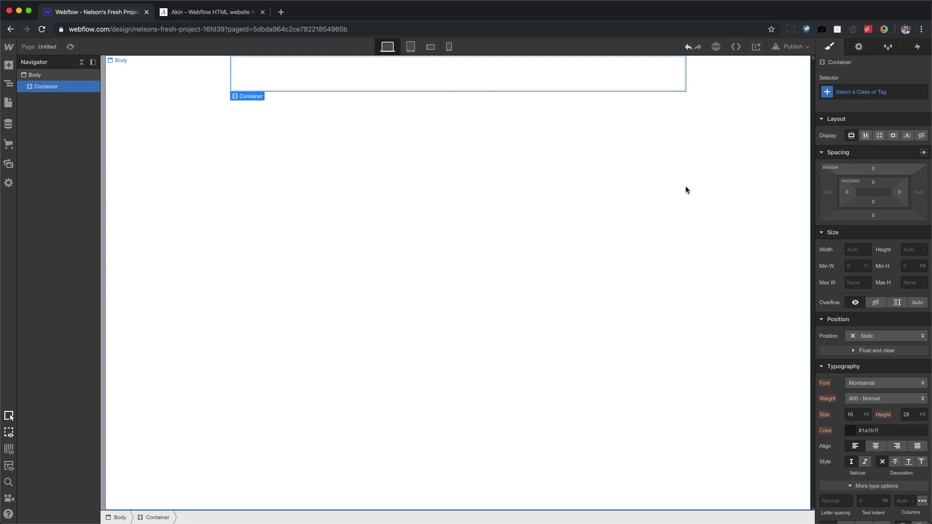
Give the container 500 px top and bottom margins
left_click(873, 169)
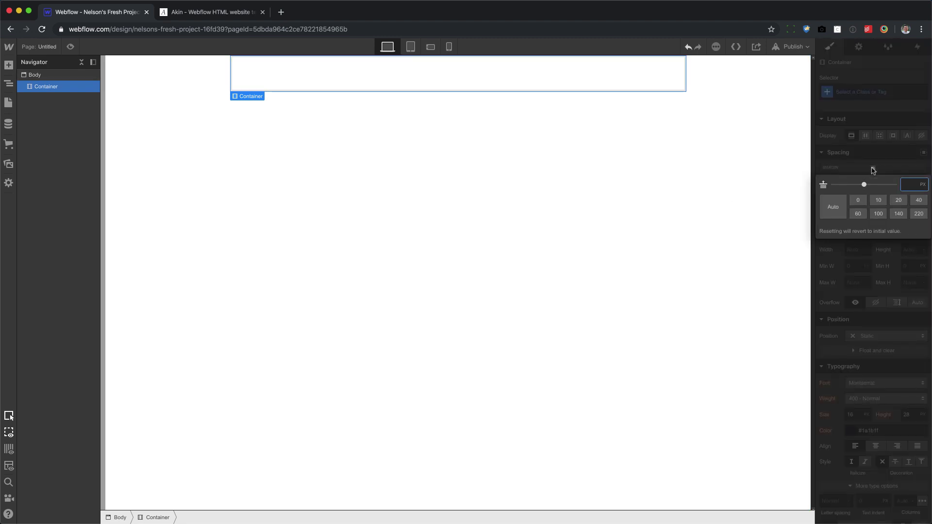
type("500")
key("Return")
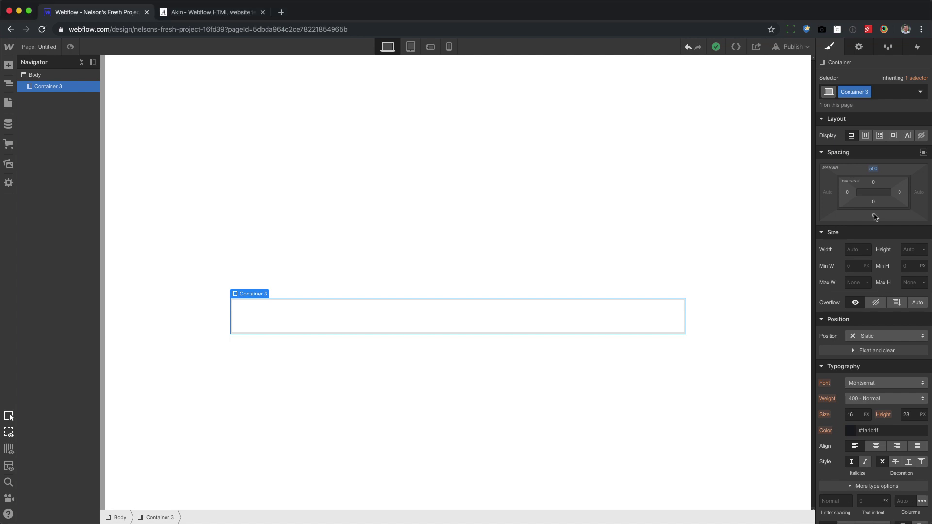
left_click(874, 216)
type("500")
key("Return")
Add a Div Block inside Container 3 with the class 'the thing'
key("a")
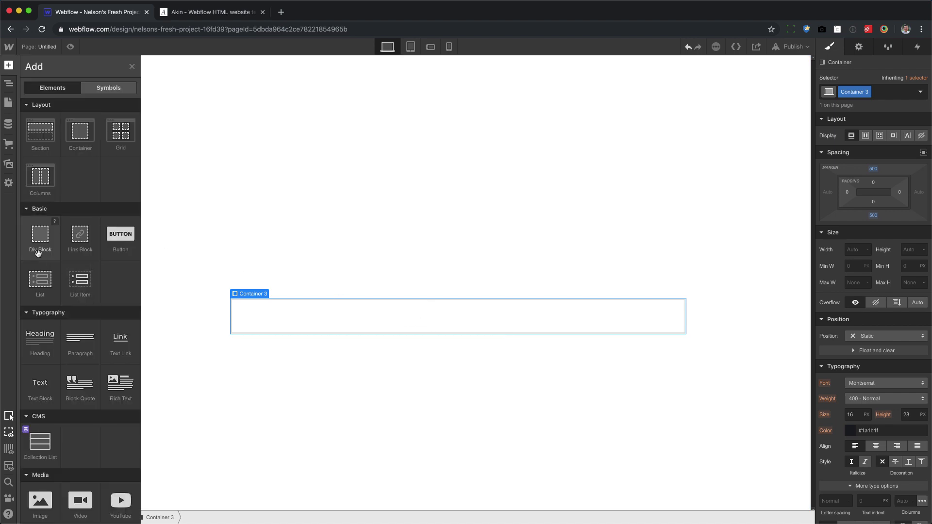
left_click_drag(39, 243, 313, 316)
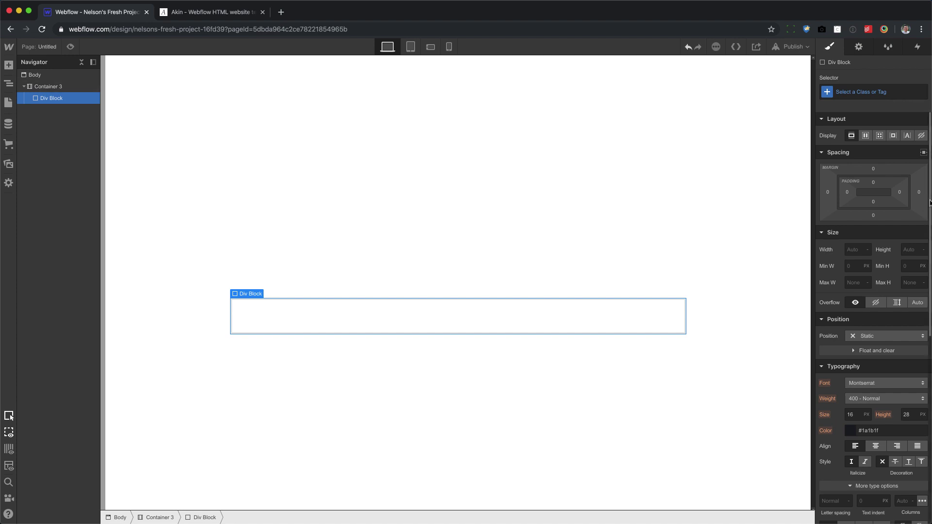
left_click(865, 94)
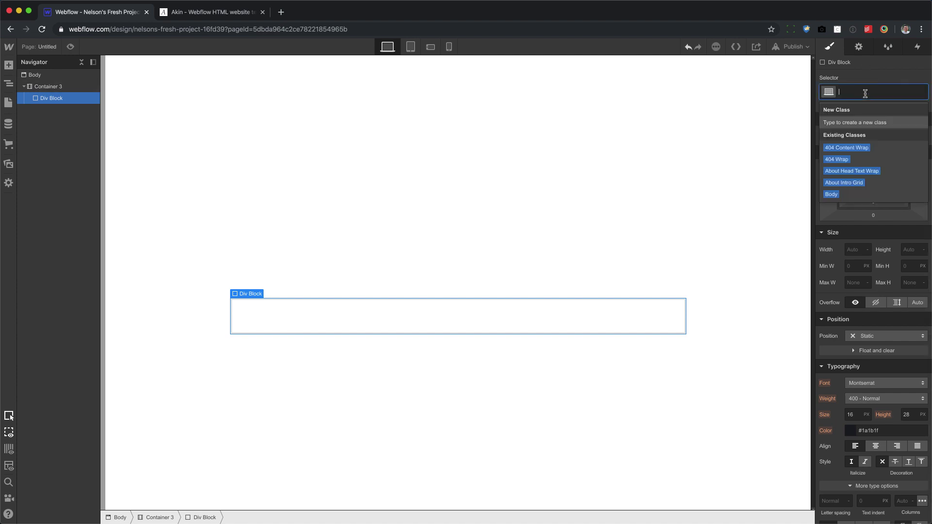
type("the thing")
key("Return")
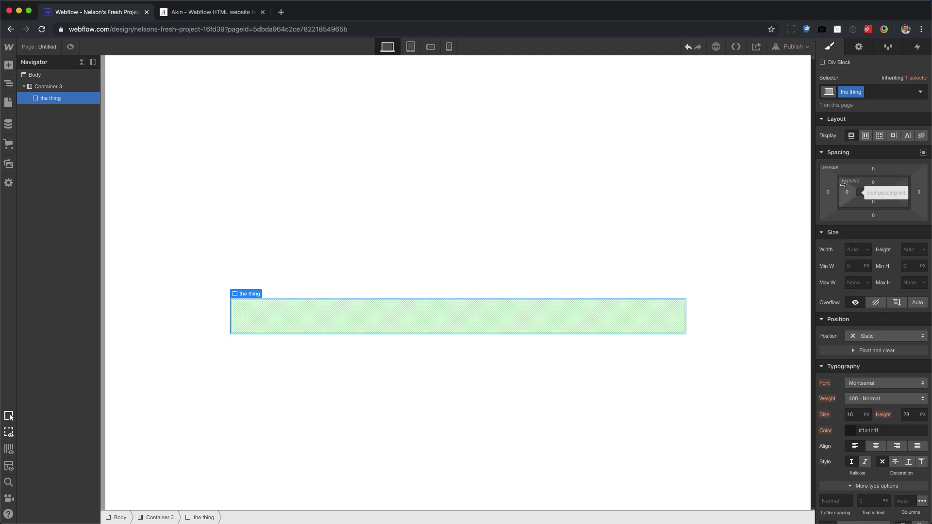
Set the thing's height to 800 px
left_click(915, 249)
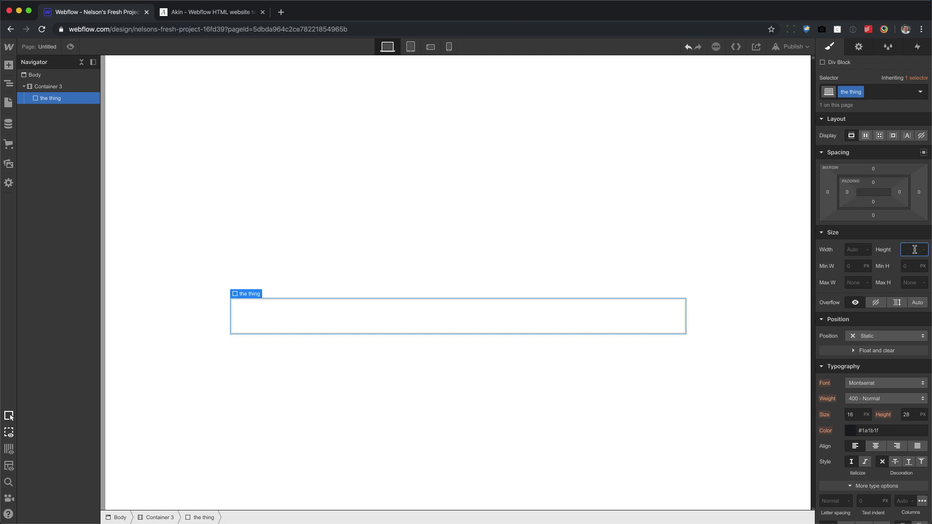
type("800")
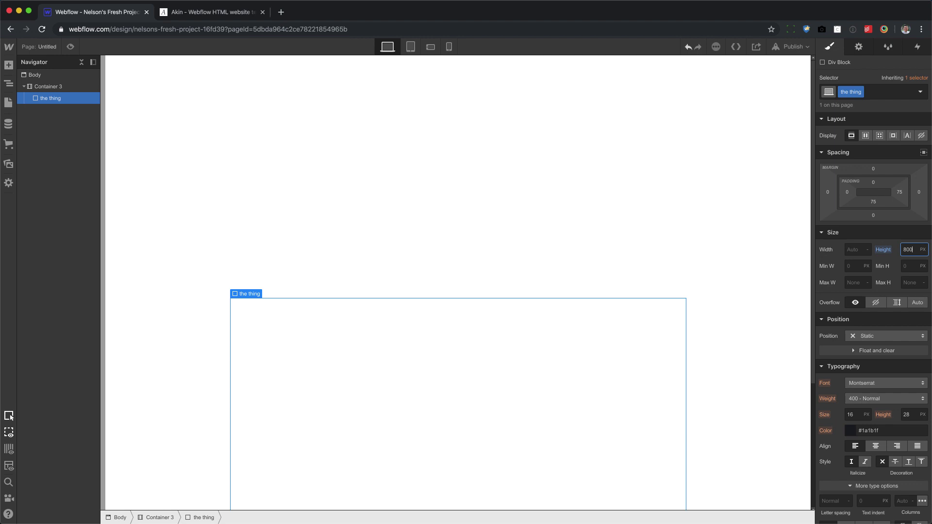
left_click_drag(810, 106, 816, 277)
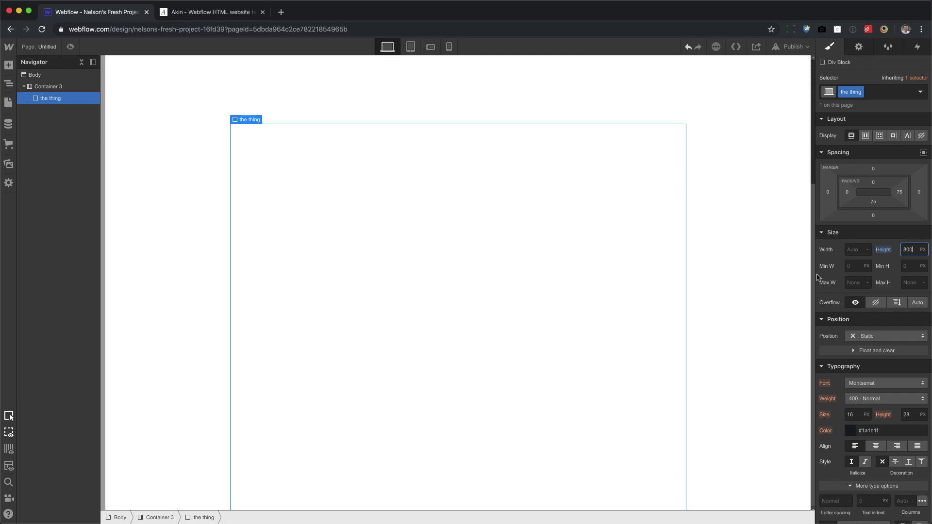
mouse_move(815, 366)
left_mouse_down()
mouse_move(797, 83)
mouse_move(819, 371)
left_mouse_up()
left_click_drag(795, 187, 814, 374)
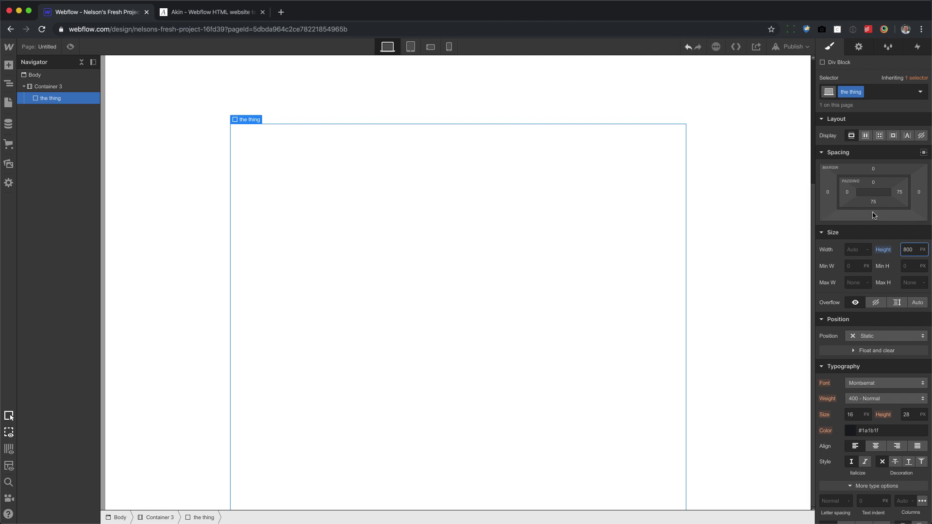
Drag the thing's bottom margin up to 395
left_click_drag(874, 226, 793, 176)
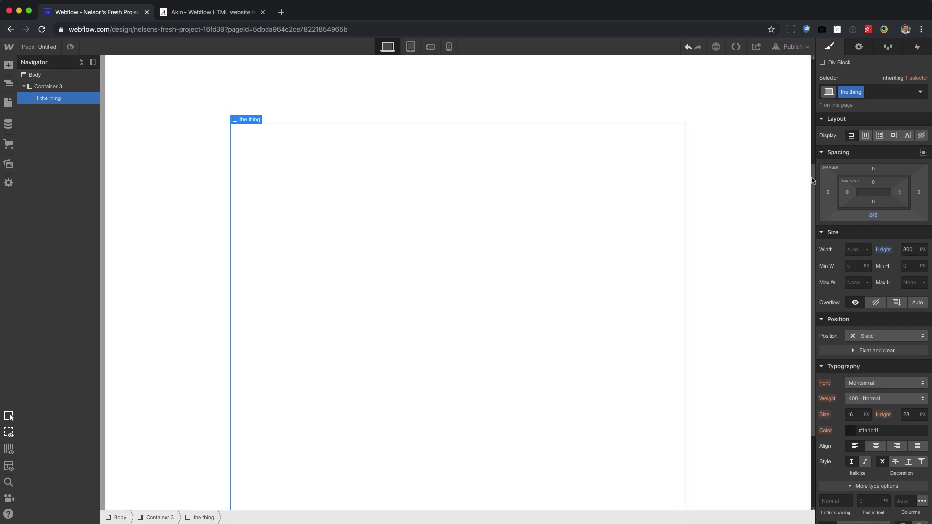
left_click_drag(818, 245, 830, 277)
scroll(814, 340, "down", 2)
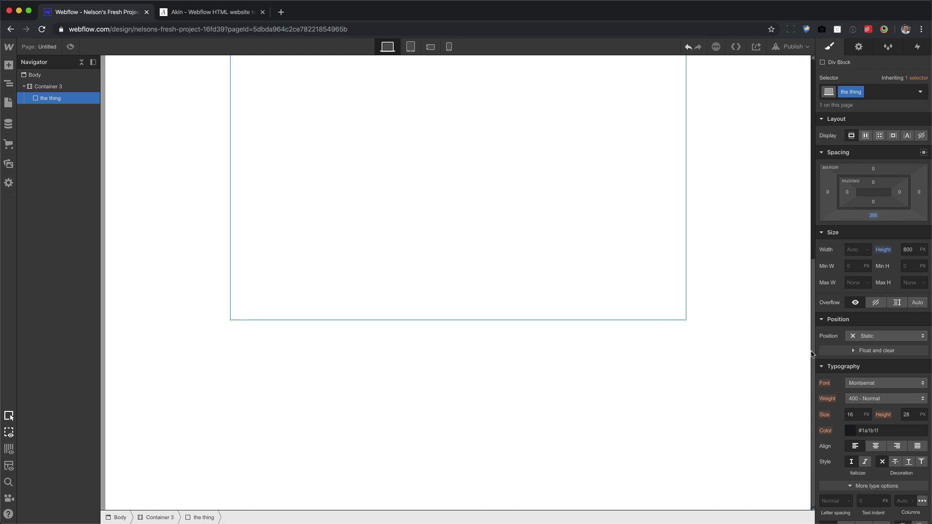
scroll(805, 179, "up", 3)
scroll(804, 180, "up", 5)
scroll(804, 62, "down", 7)
scroll(804, 58, "up", 7)
scroll(808, 150, "down", 5)
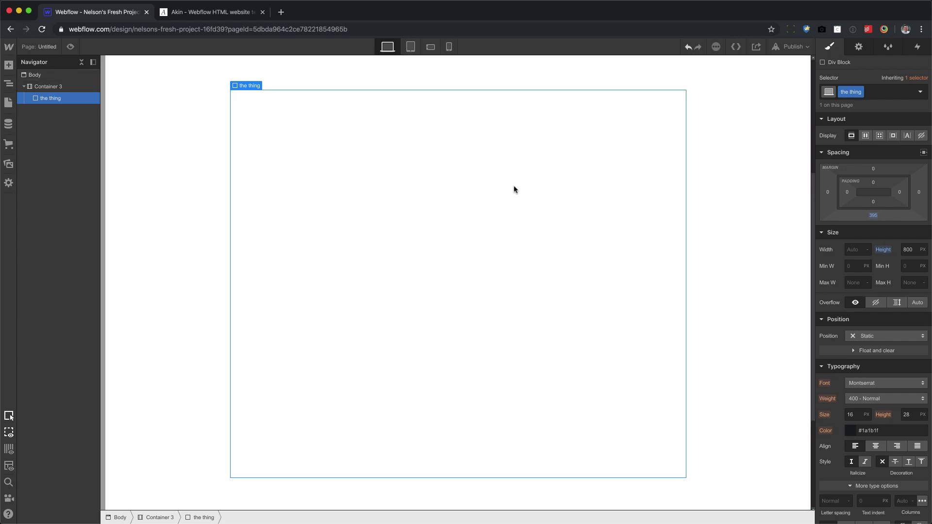
Make the thing relatively positioned and drop a new Div Block inside it
left_click(874, 336)
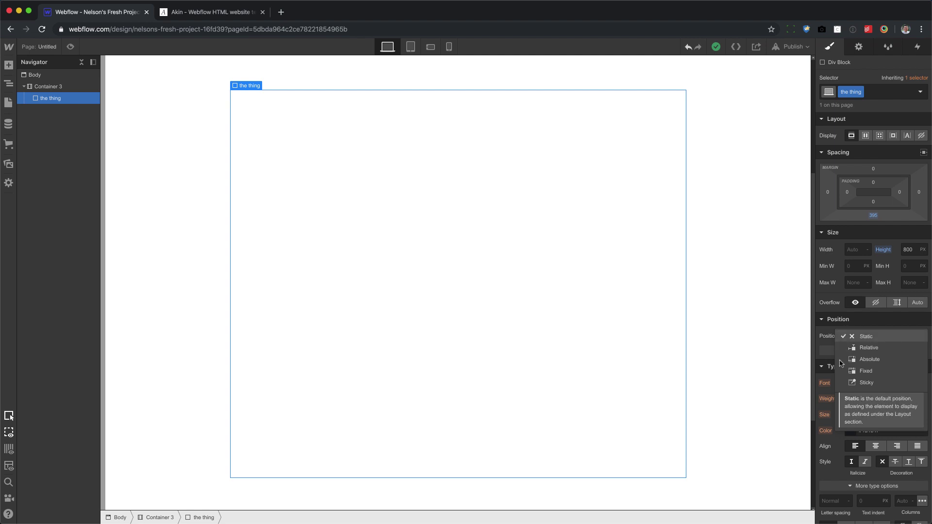
left_click(889, 349)
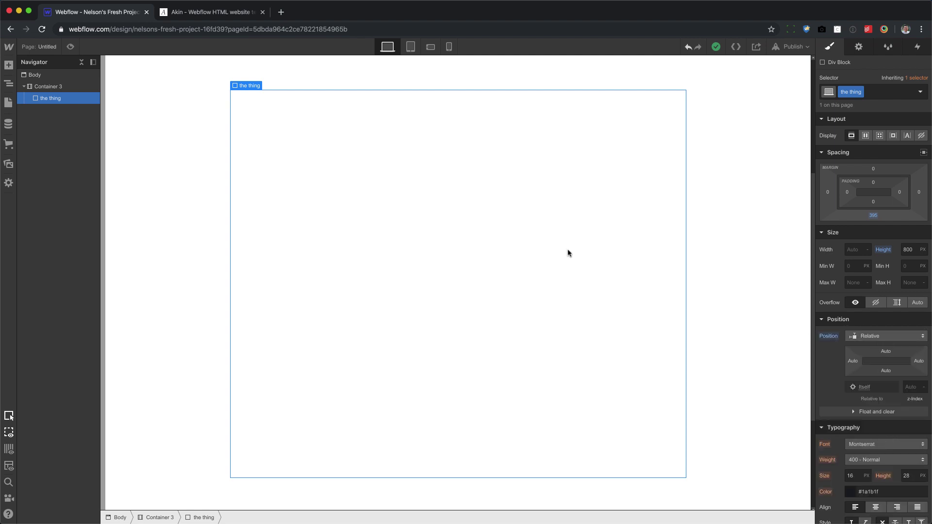
key("a")
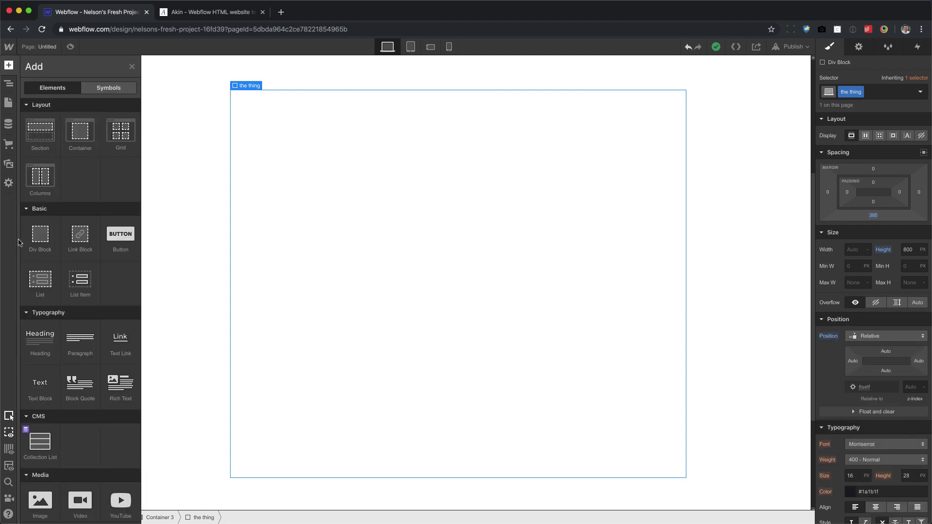
left_click_drag(34, 238, 513, 265)
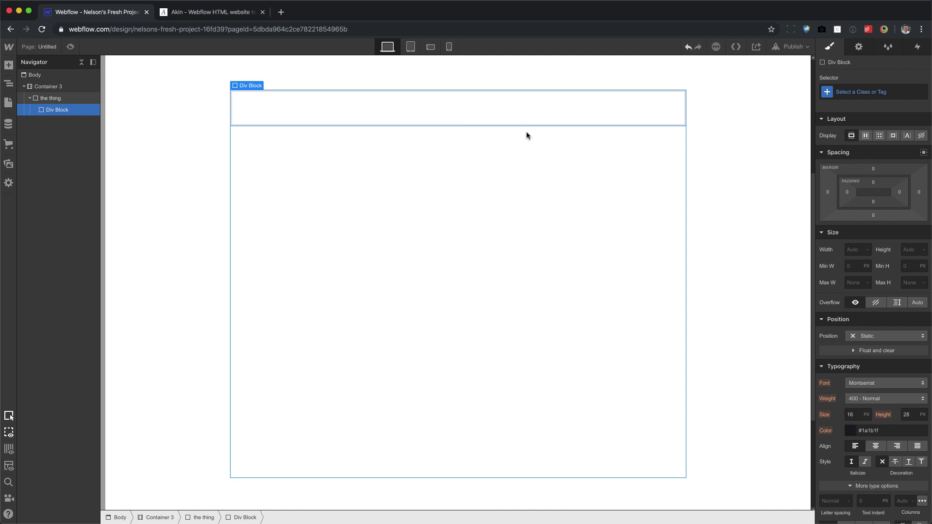
Set the thing to flex display with center align and justify, then select the inner block
left_click(44, 102)
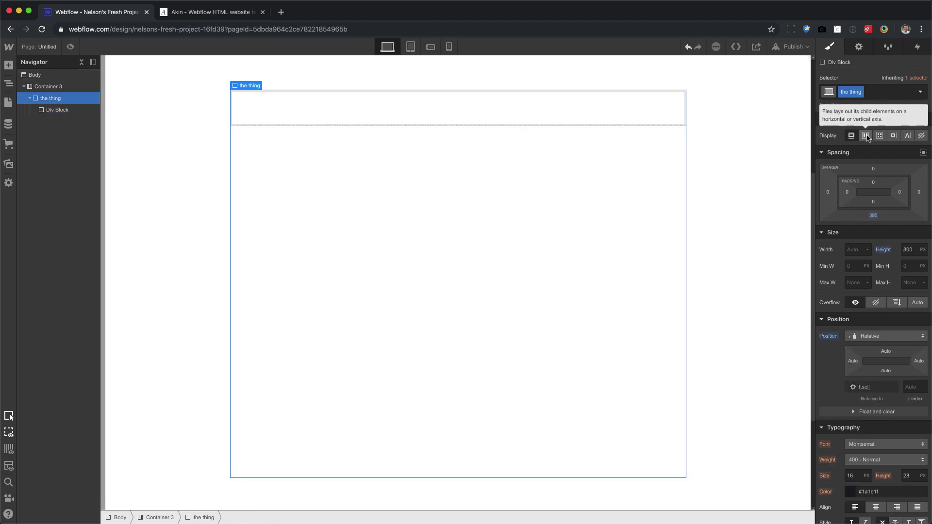
left_click(867, 137)
left_click(870, 171)
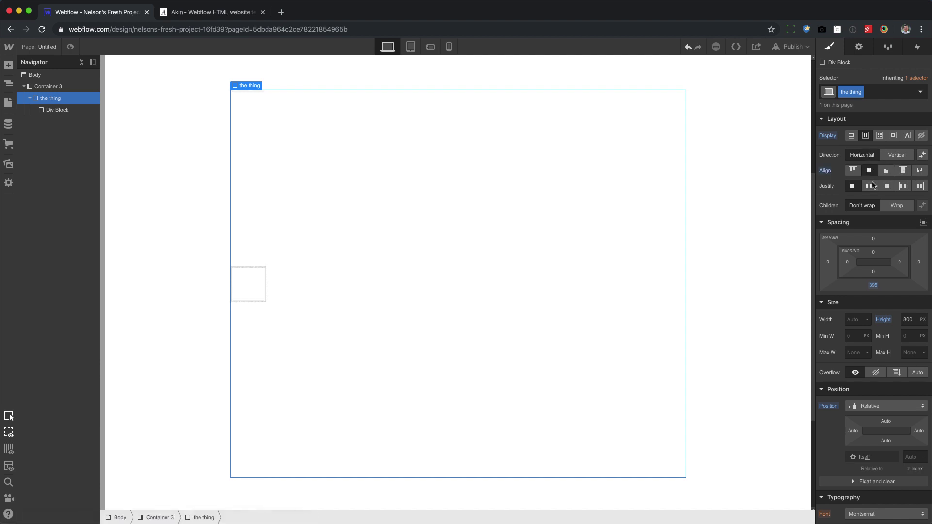
left_click(870, 186)
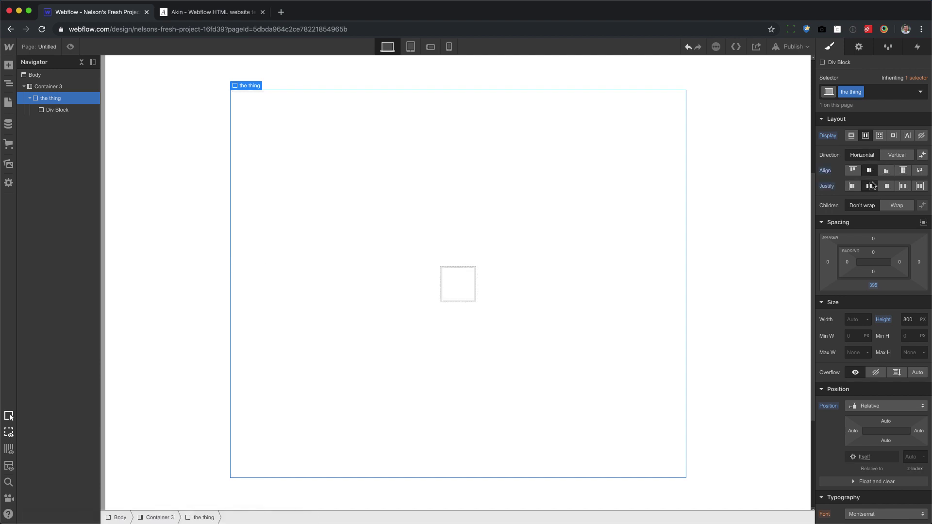
left_click(452, 289)
Class the inner block 'image holder', 500 px wide and 100% tall
left_click(852, 92)
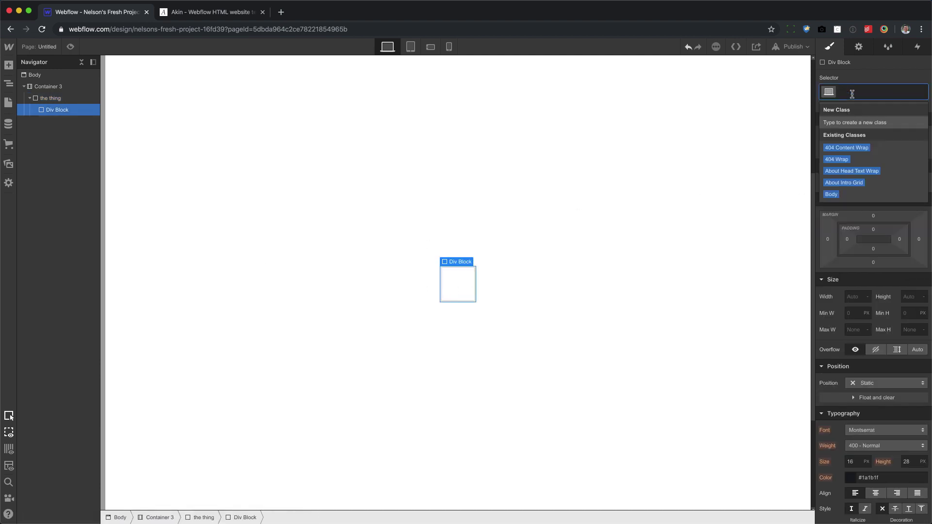
type("image holder")
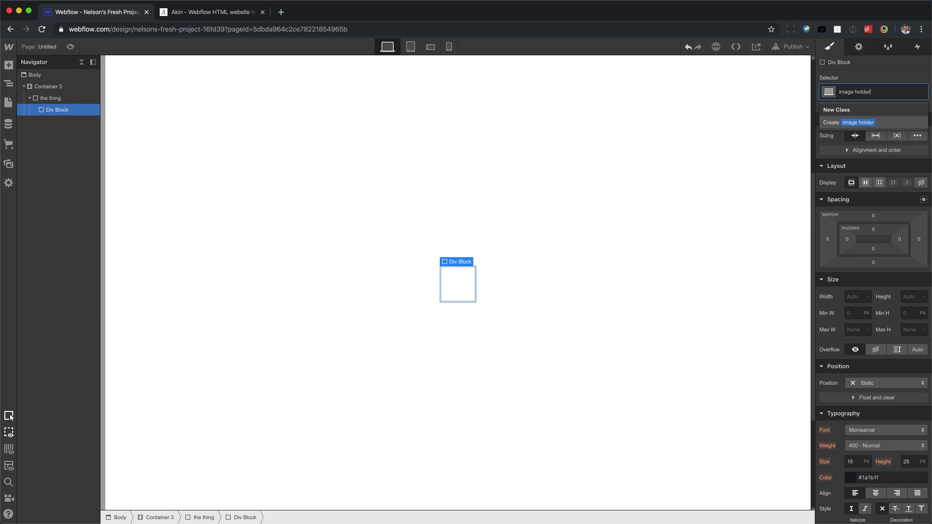
key("Return")
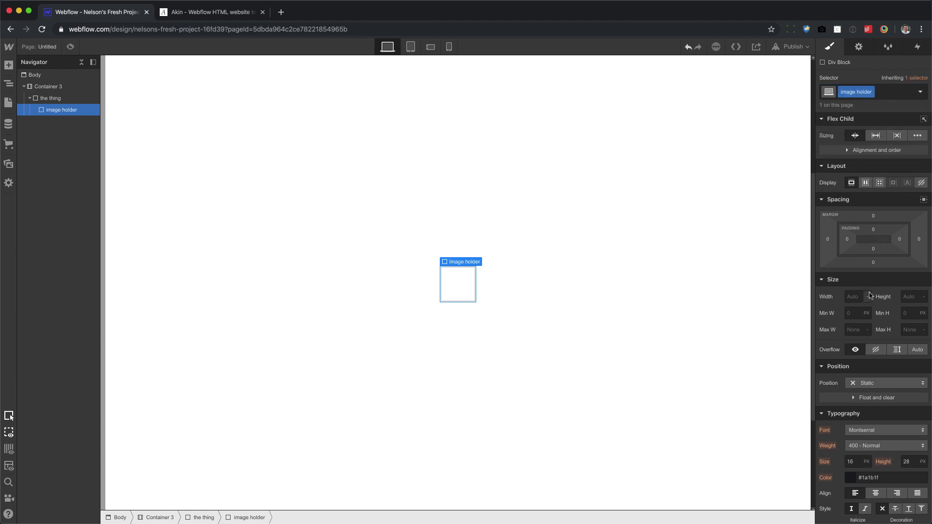
left_click(856, 297)
key("Return")
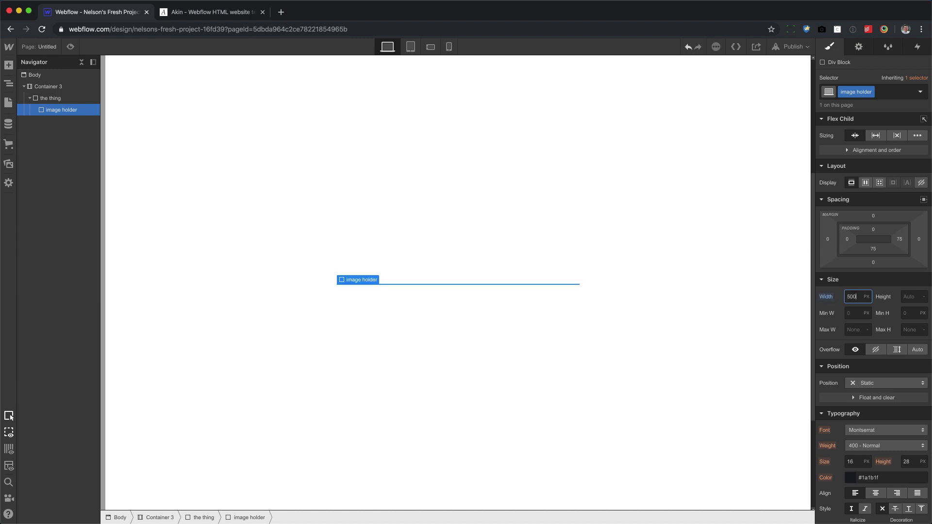
left_click(914, 297)
type("100%")
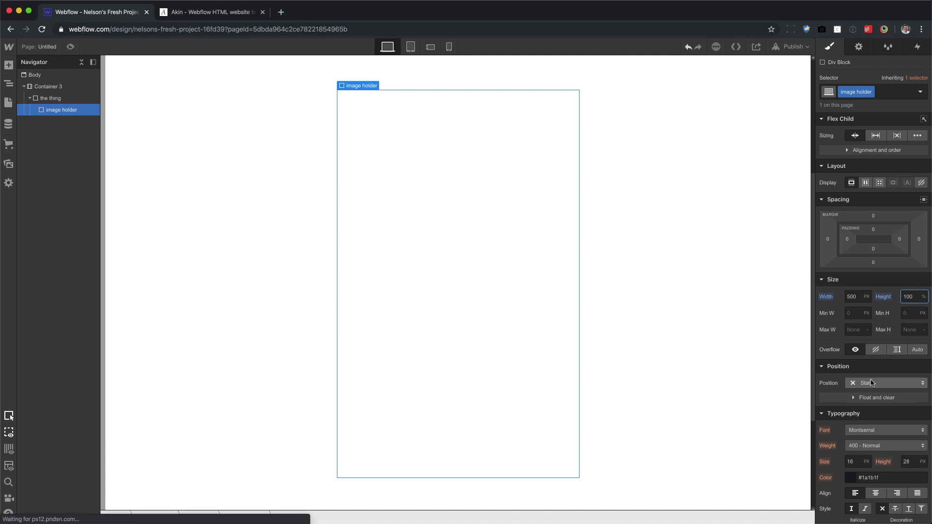
Give the image holder the red car background image, set to Cover and centred
scroll(870, 380, "down", 6)
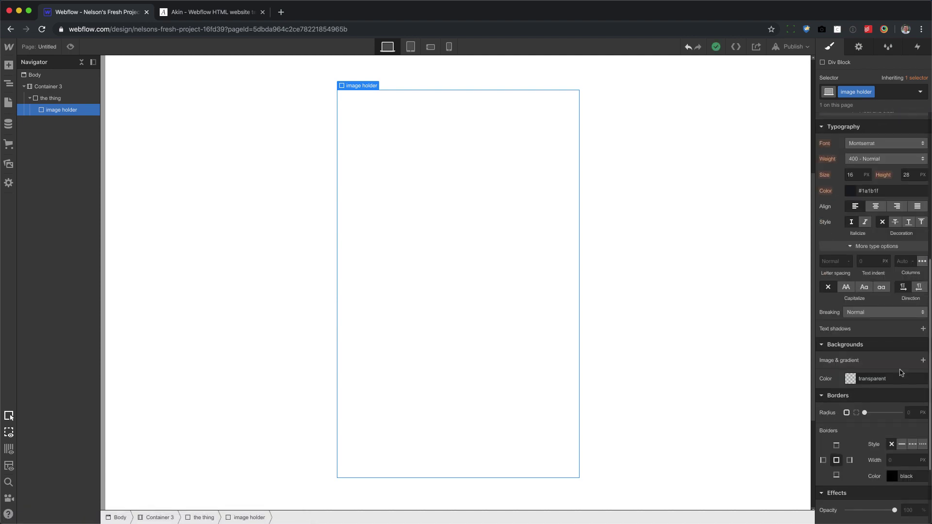
left_click(922, 361)
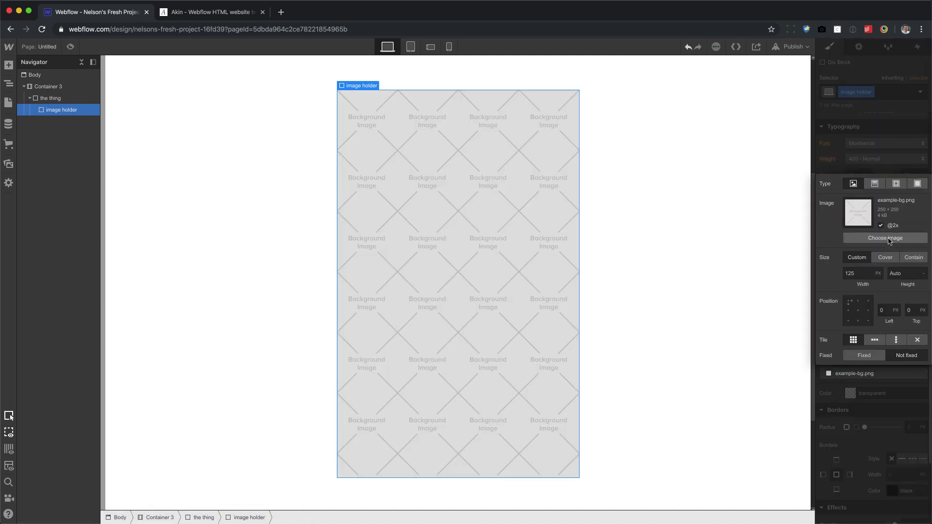
left_click(886, 238)
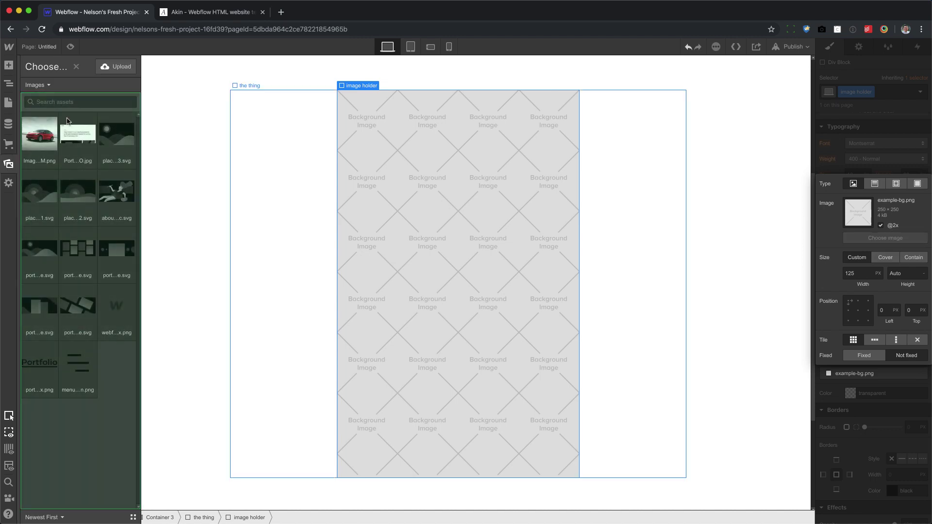
left_click(40, 134)
left_click(886, 257)
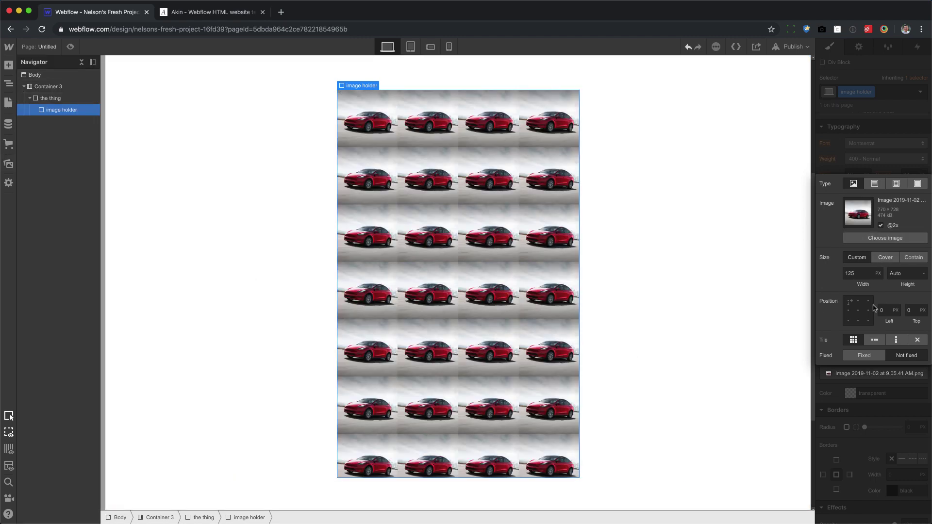
left_click(858, 310)
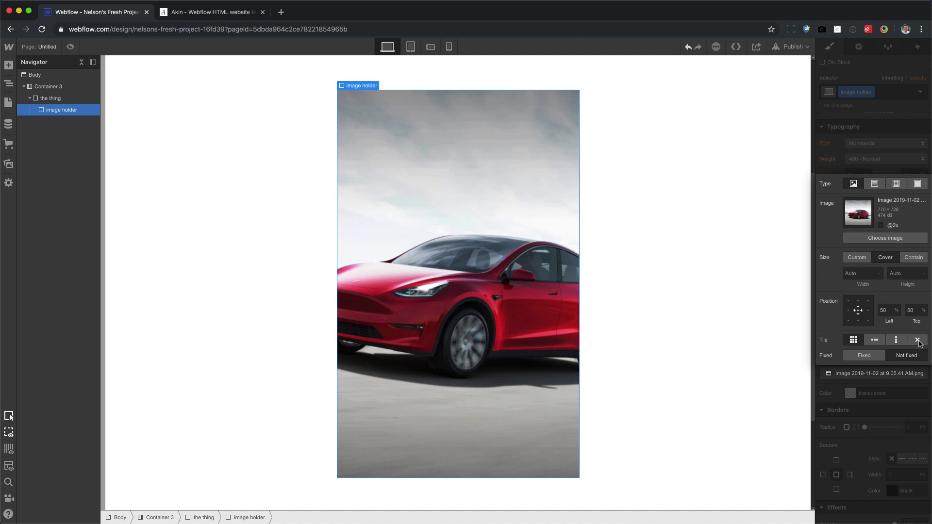
left_click(863, 130)
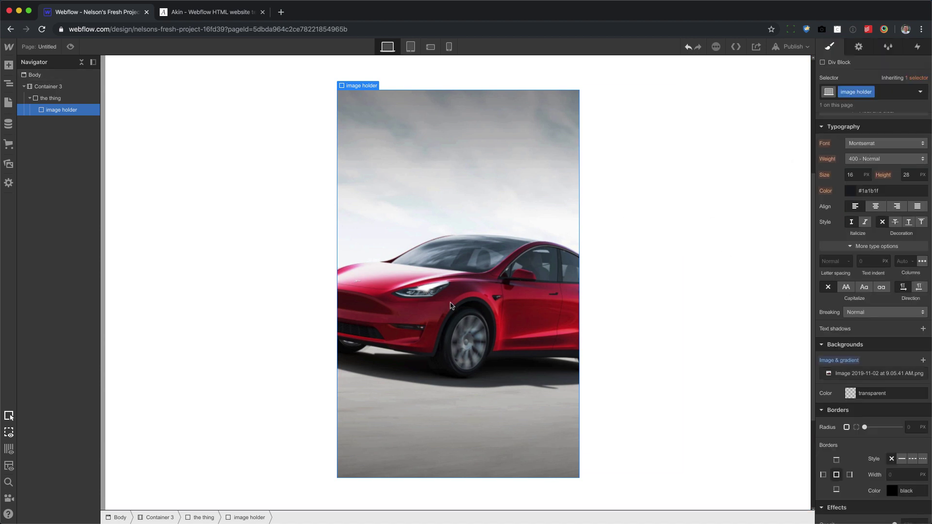
Make the image holder flex with its contents centred both ways
left_click(451, 306)
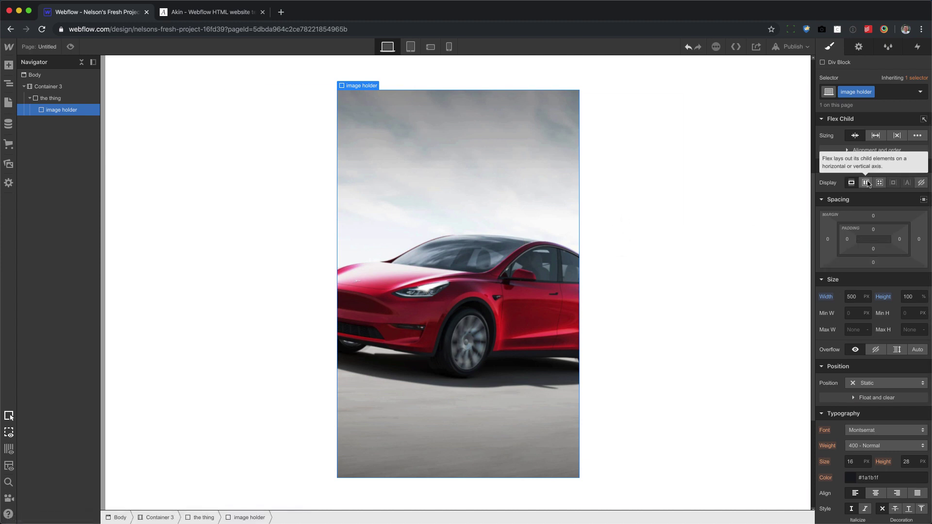
left_click(867, 183)
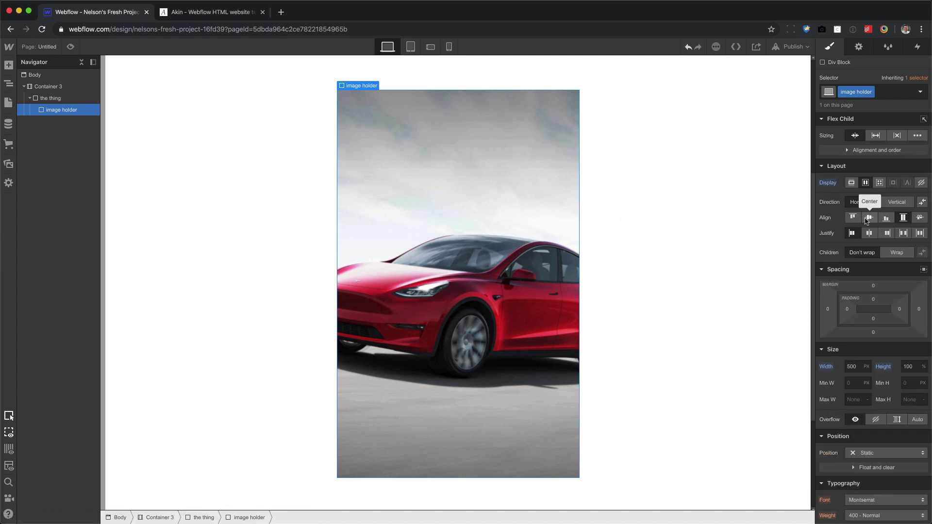
left_click(869, 217)
left_click(869, 234)
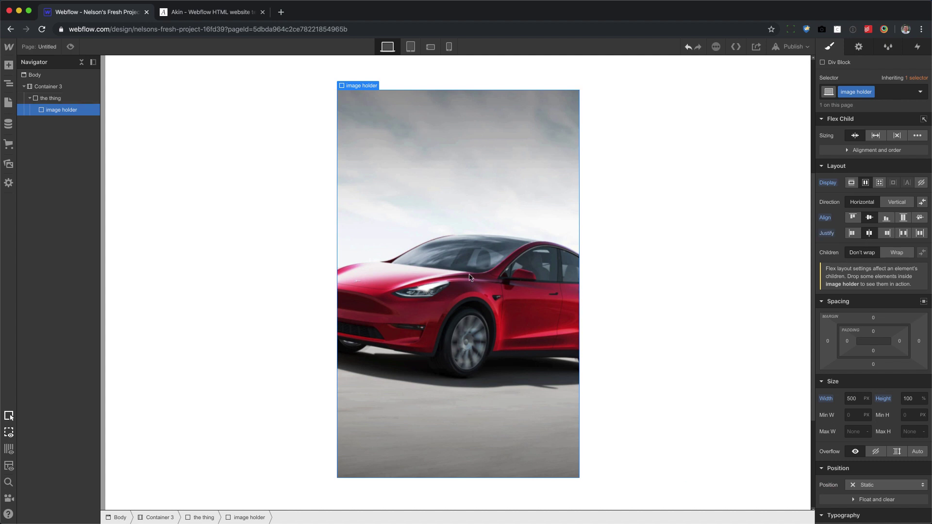
Add a 'Tesla Model Y' text block in the image holder with class 'white text'
key("a")
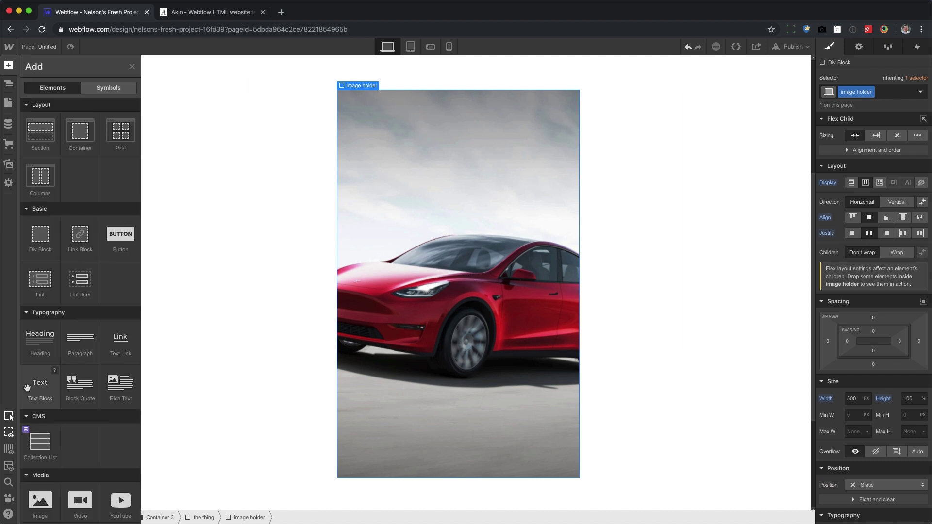
left_click_drag(26, 389, 485, 287)
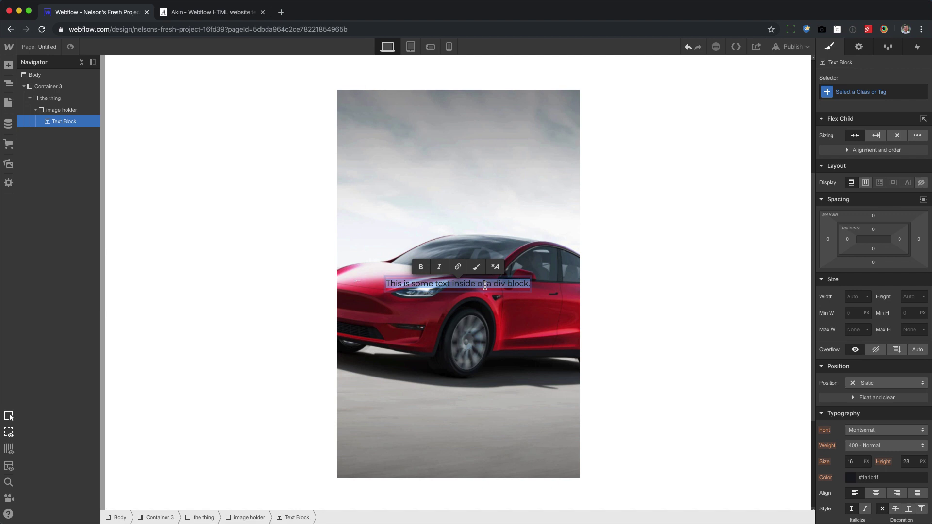
key("BackSpace")
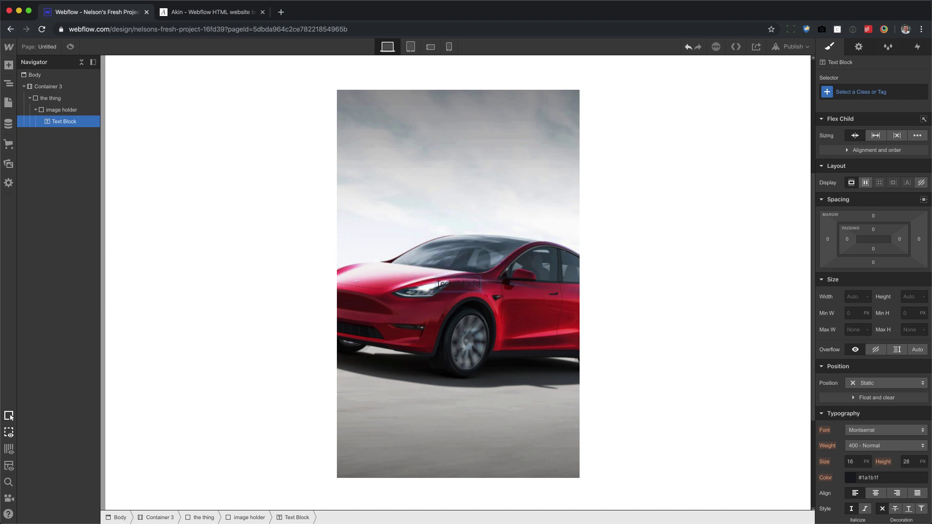
key("Escape")
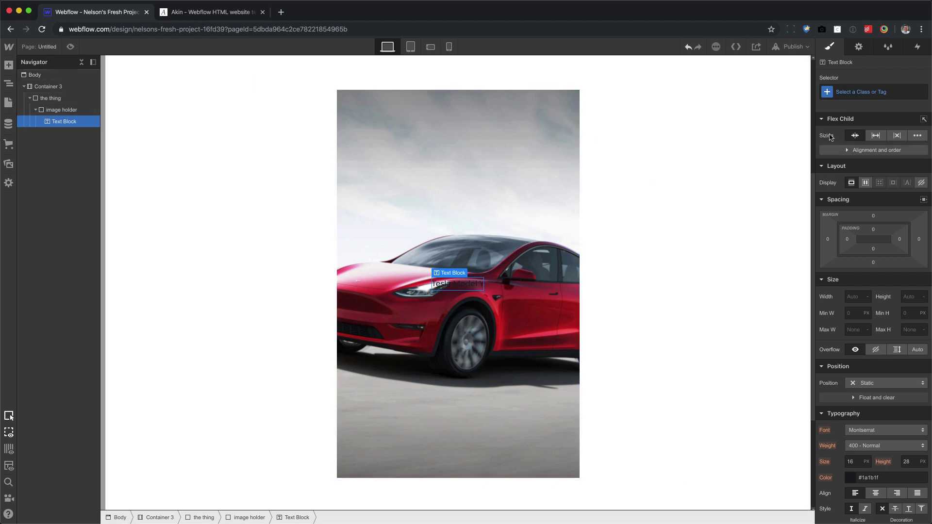
left_click(858, 94)
type("white te")
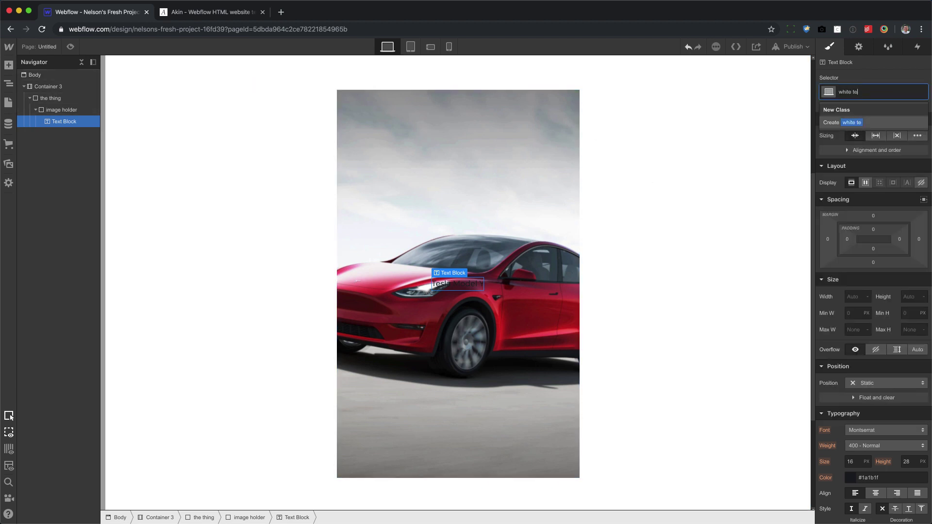
type("xt")
key("Return")
Style the title with 700 Bold weight, white colour and 100 px size
scroll(875, 409, "down", 3)
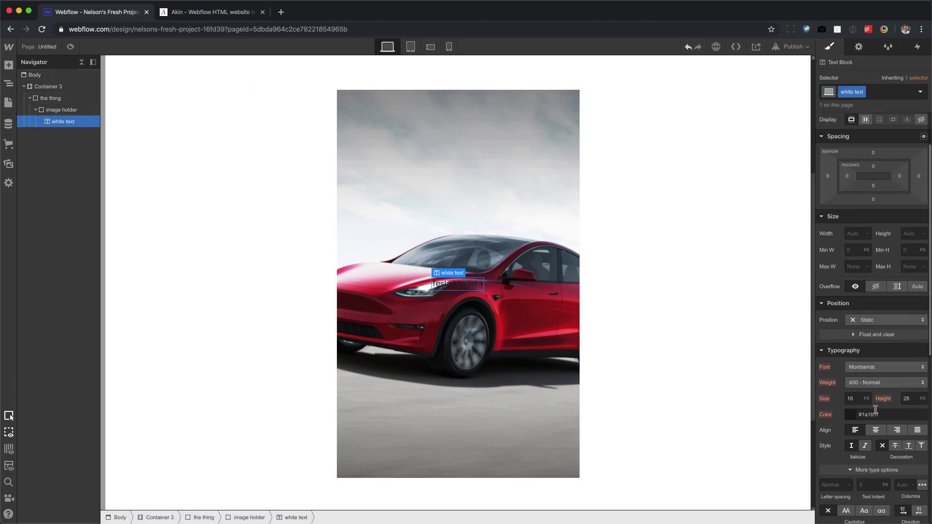
scroll(875, 410, "down", 1)
left_click(880, 378)
left_click(877, 410)
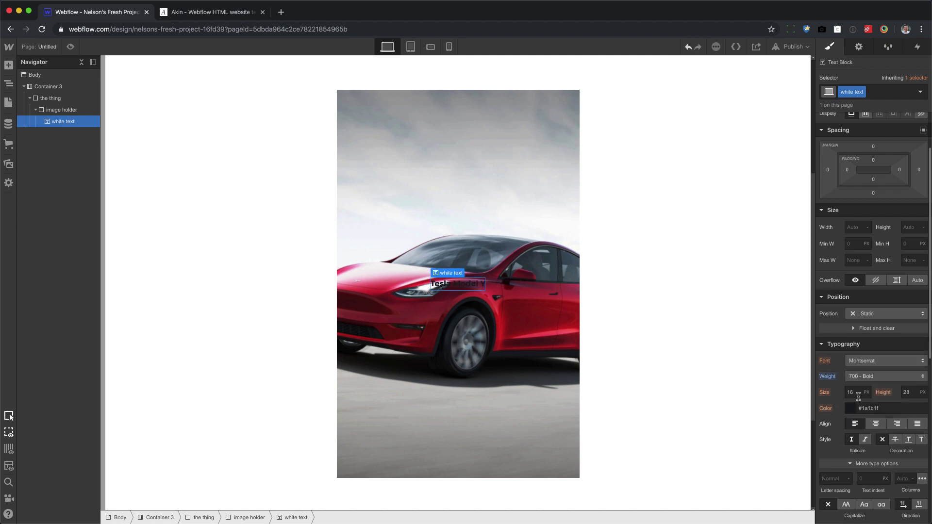
left_click(851, 409)
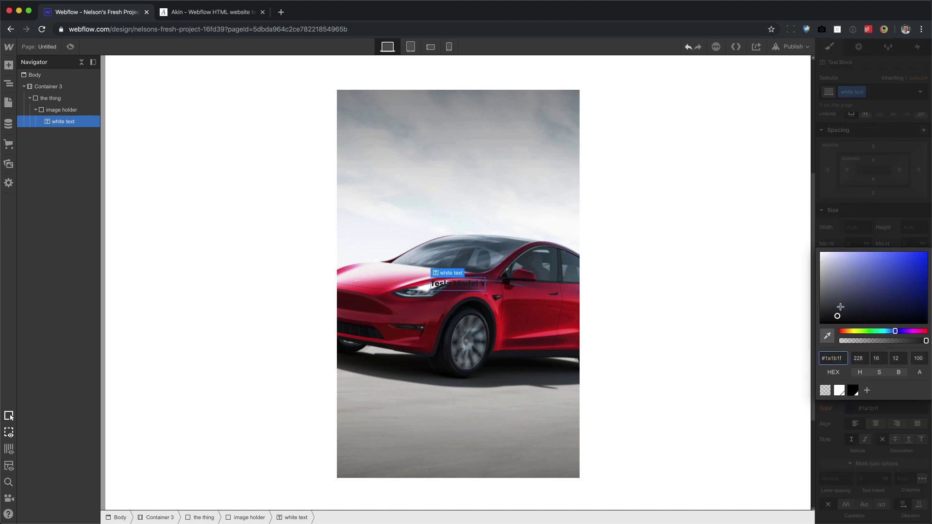
mouse_move(841, 308)
left_mouse_down()
mouse_move(803, 204)
mouse_move(822, 227)
left_mouse_up()
left_click(822, 227)
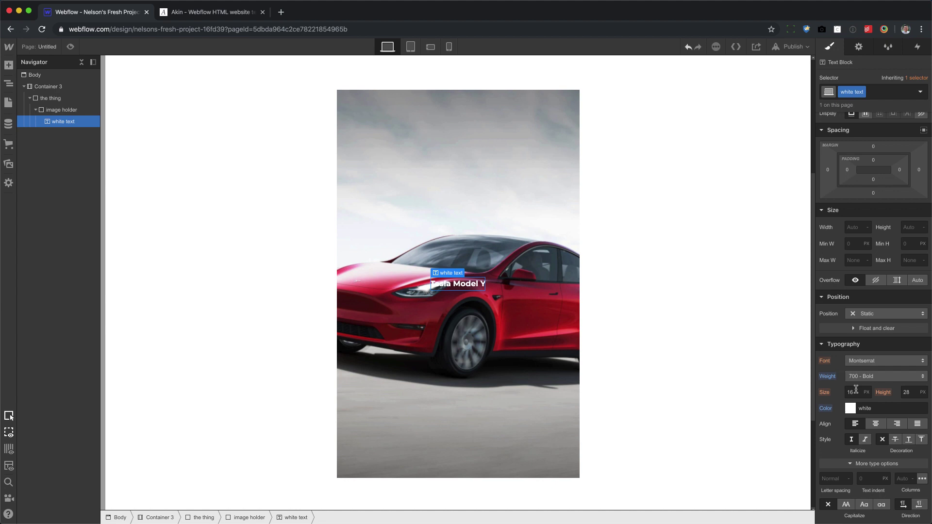
type("100")
key("Tab")
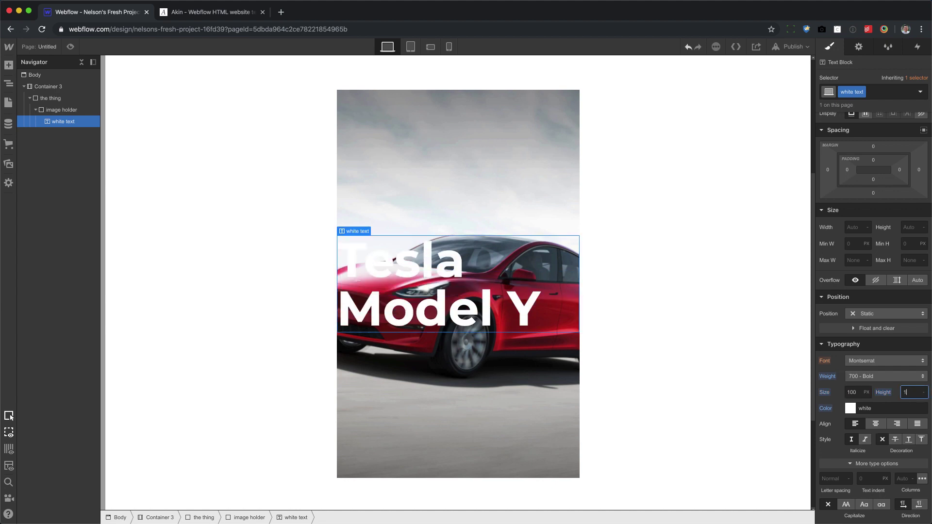
Set the title's line height to 1 and its Breaking to No Wrap
scroll(877, 382, "down", 4)
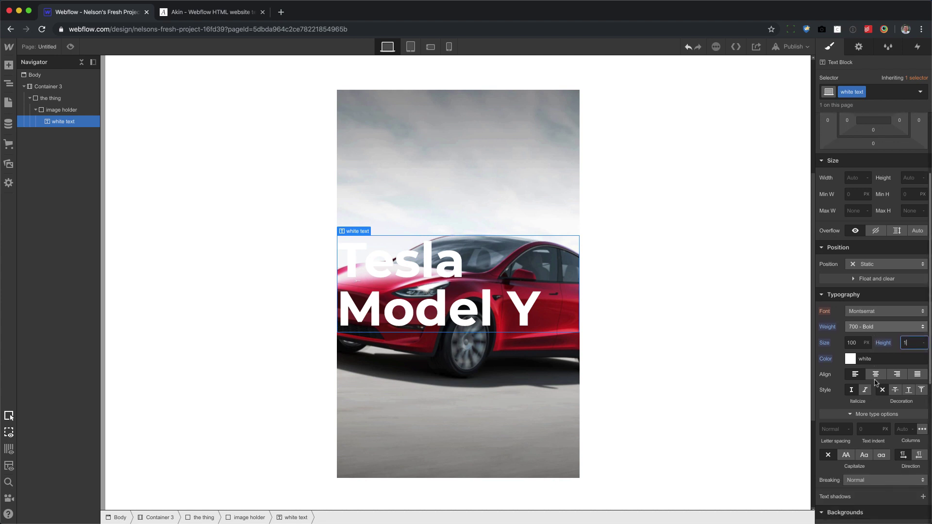
left_click(888, 377)
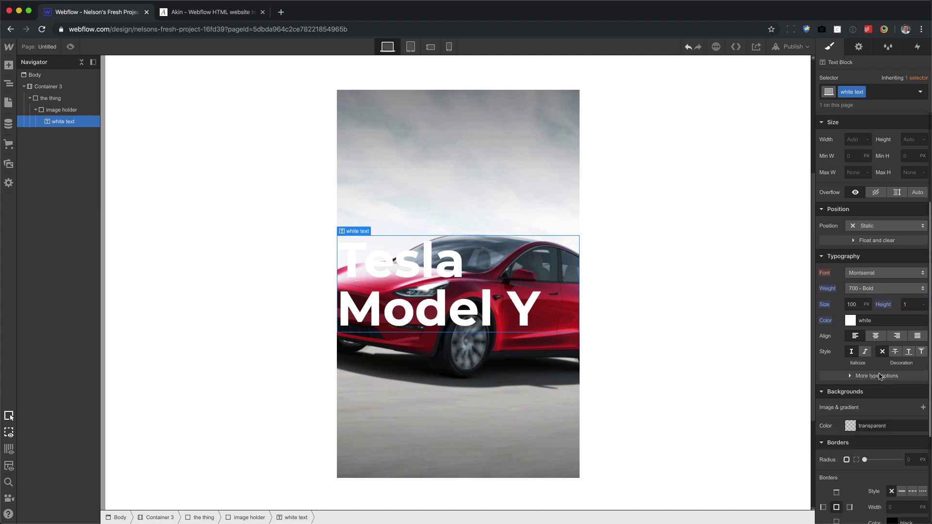
left_click(877, 377)
scroll(877, 379, "down", 2)
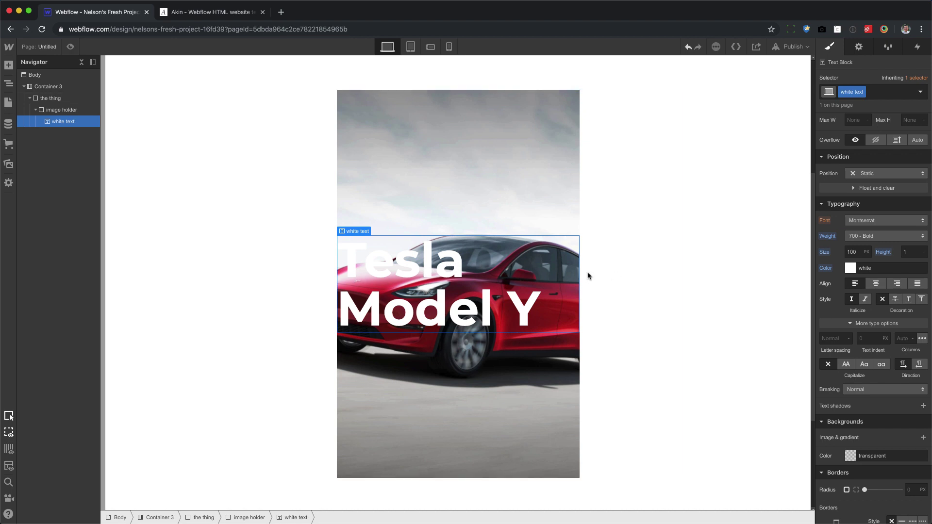
left_click(869, 389)
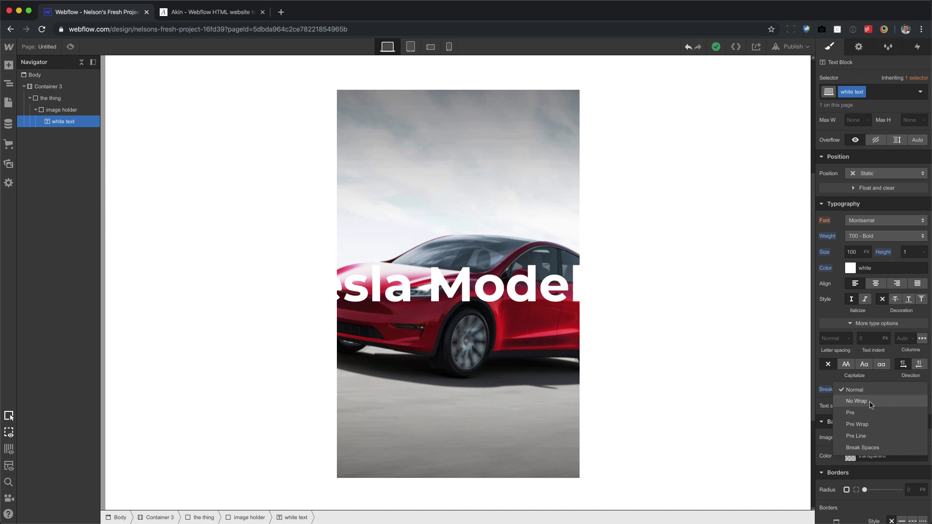
left_click(858, 402)
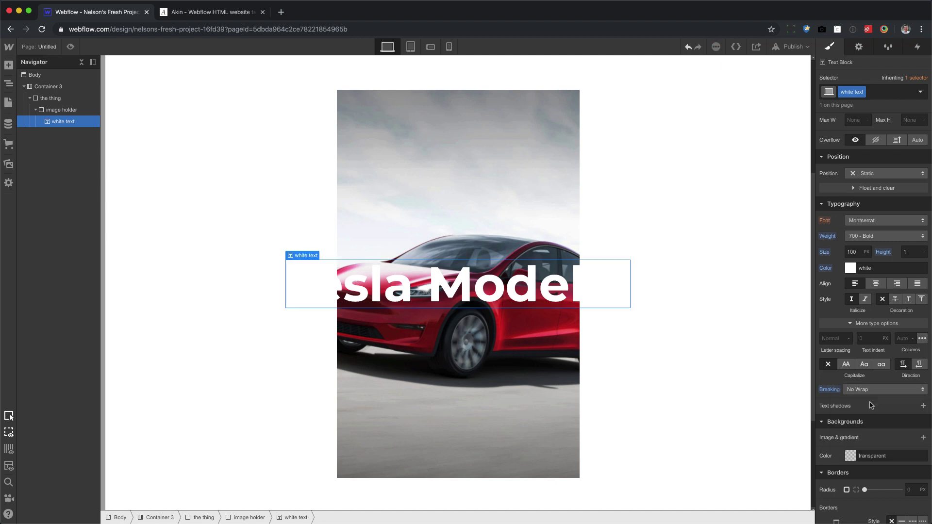
Set the image holder's overflow to Hidden
scroll(877, 316, "up", 5)
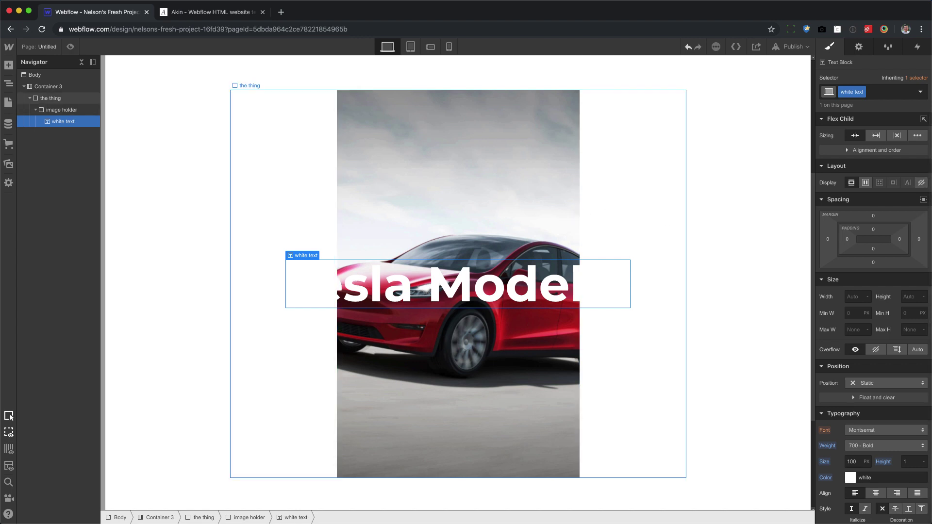
left_click(499, 197)
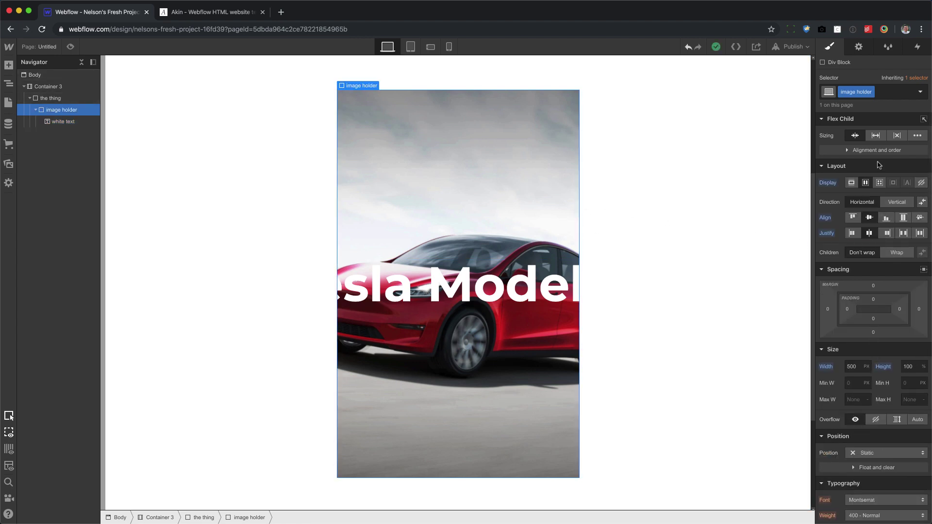
left_click(877, 420)
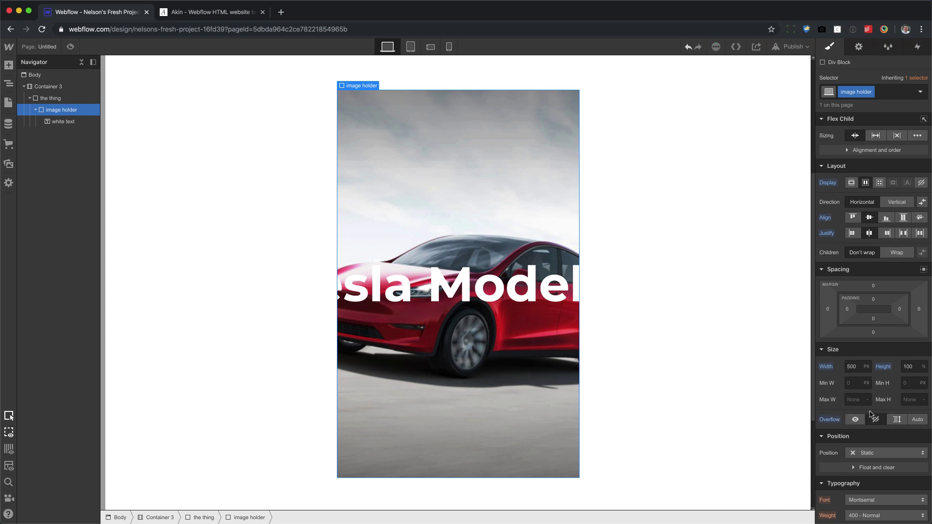
Paste a copy of the Tesla Model Y title into the thing
left_click(531, 299)
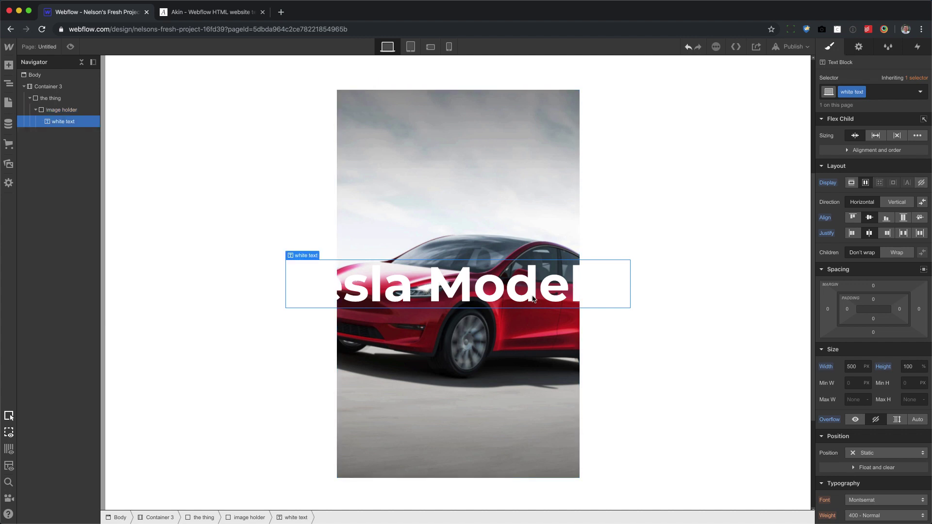
left_click(59, 98)
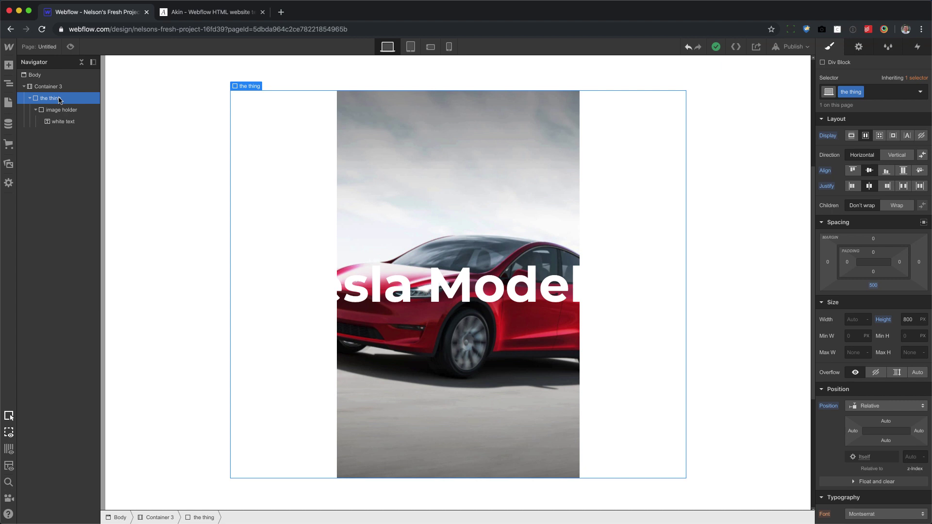
key("ctrl+v")
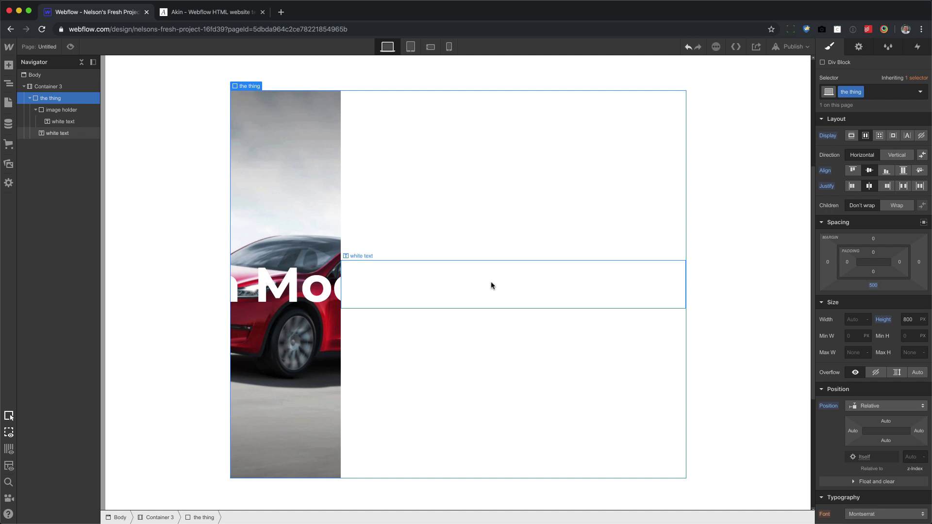
Duplicate the copy's white text class as a new 'black text' class
left_click(491, 286)
left_click(863, 91)
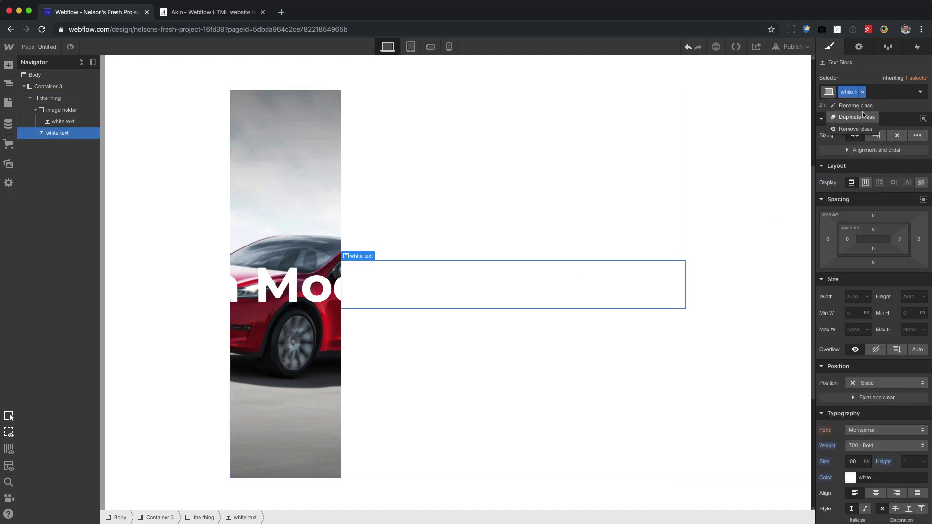
left_click(863, 117)
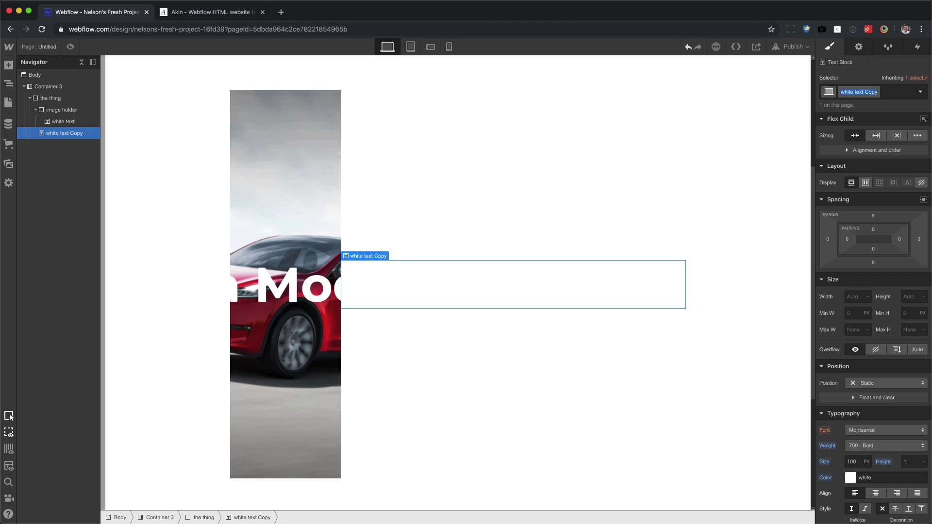
type("black text")
key("Return")
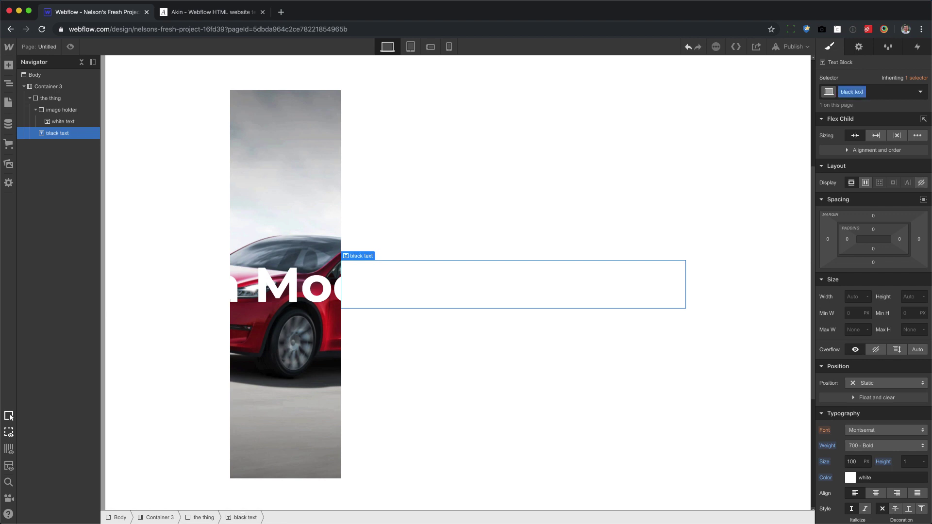
Colour the black text title black and set its position to Absolute
left_click(850, 478)
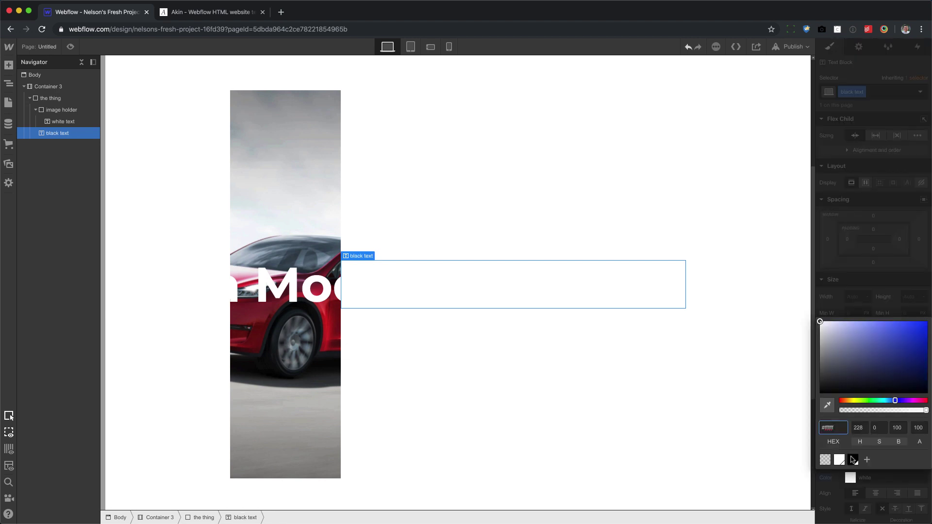
left_click(854, 460)
left_click(882, 274)
left_click(872, 384)
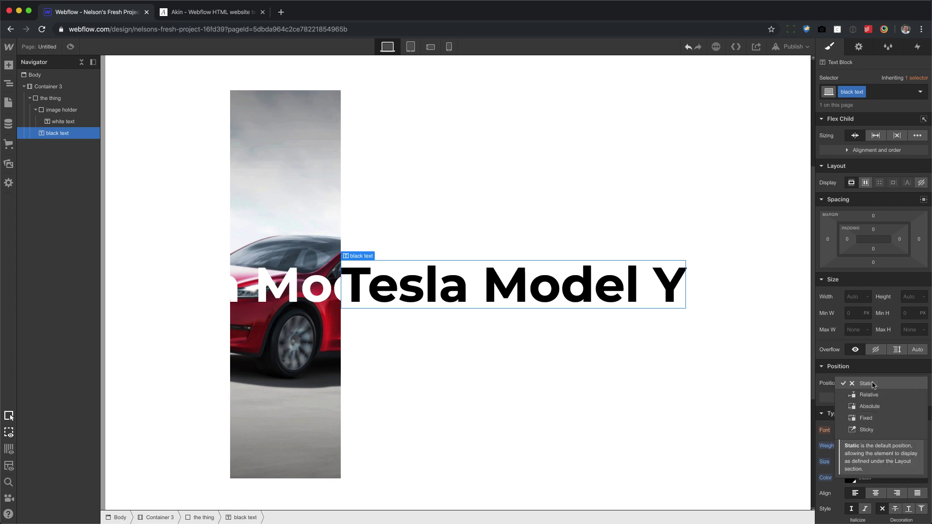
left_click(877, 408)
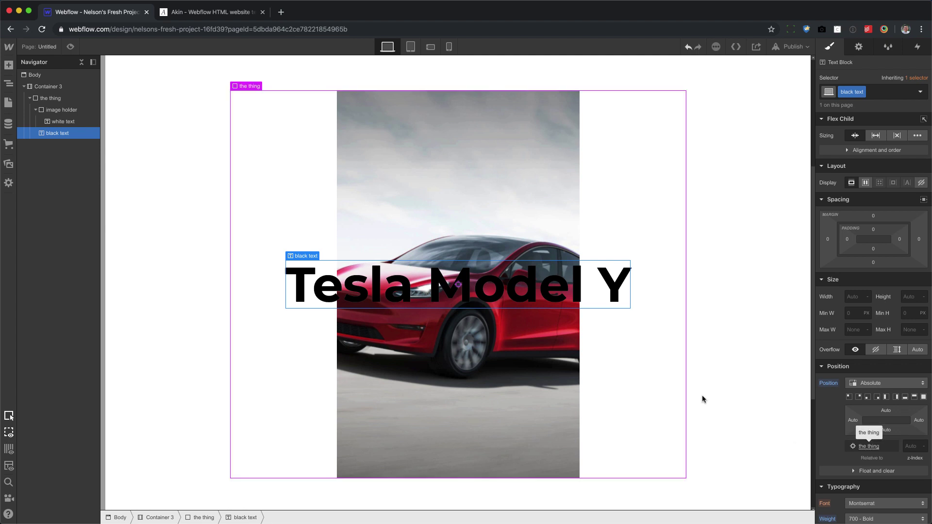
Give the black text title a z-index of -1 so it sits behind the car
left_click(36, 111)
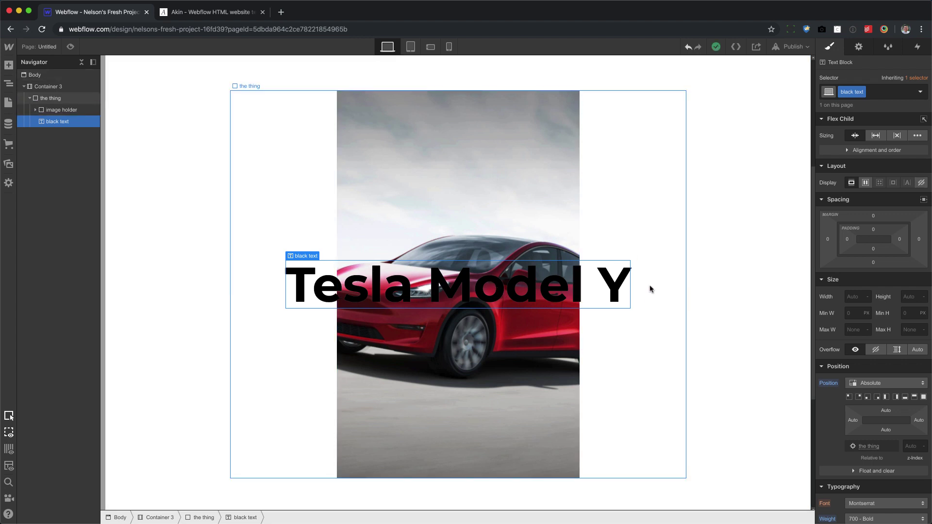
left_click(916, 447)
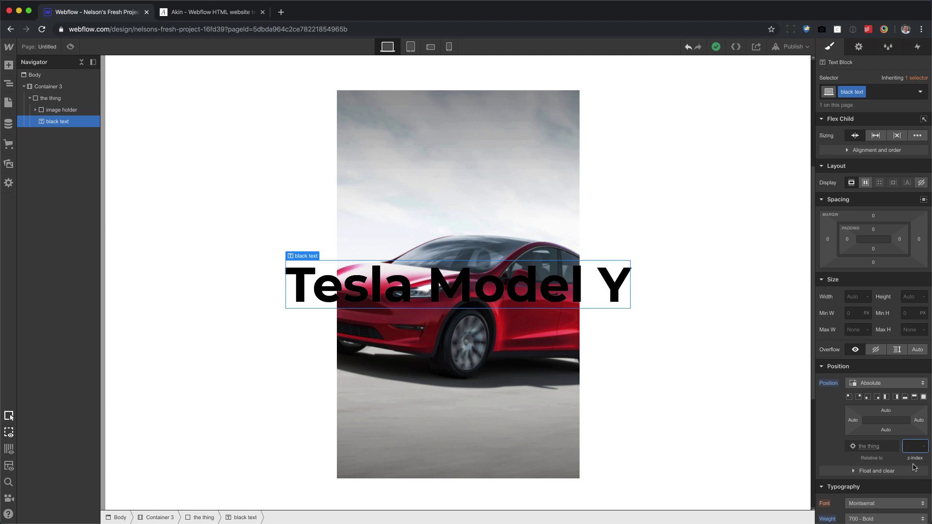
type("-1")
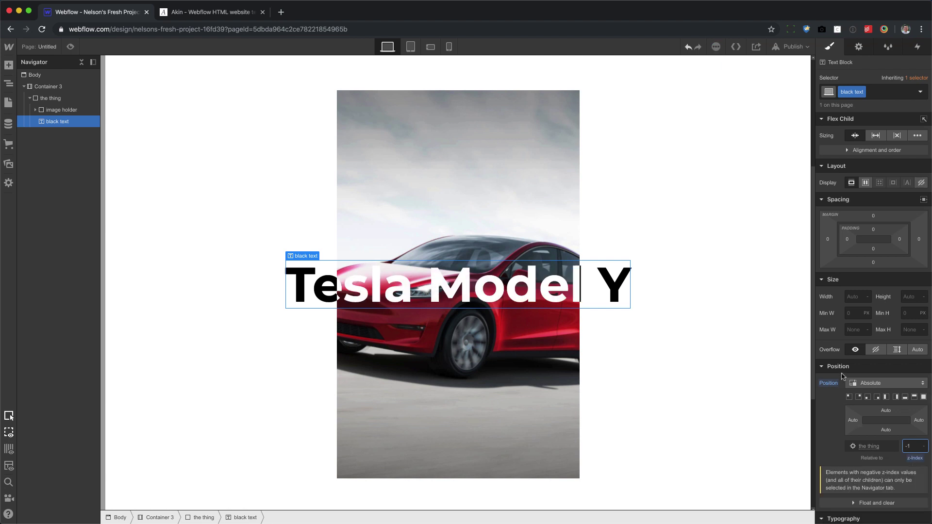
scroll(845, 431, "down", 2)
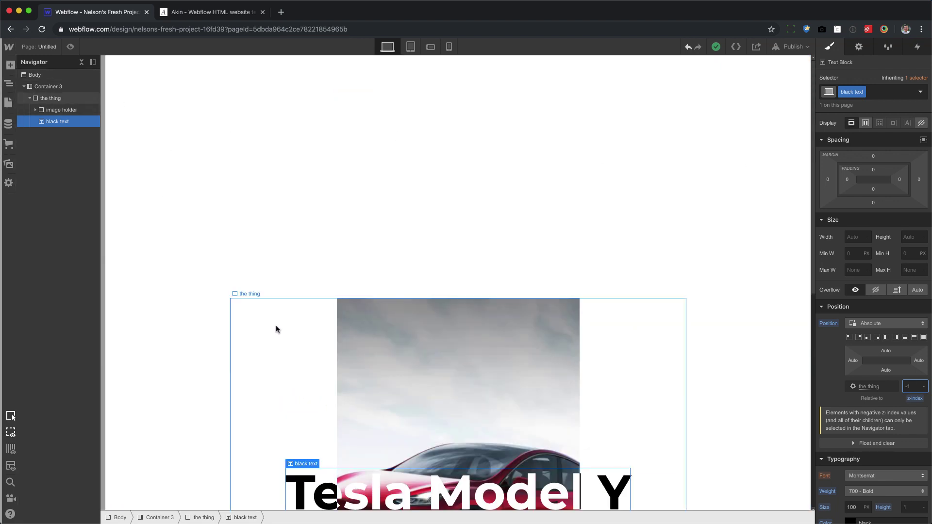
Give the thing a While scrolling in view trigger playing a new scroll animation
left_click(243, 328)
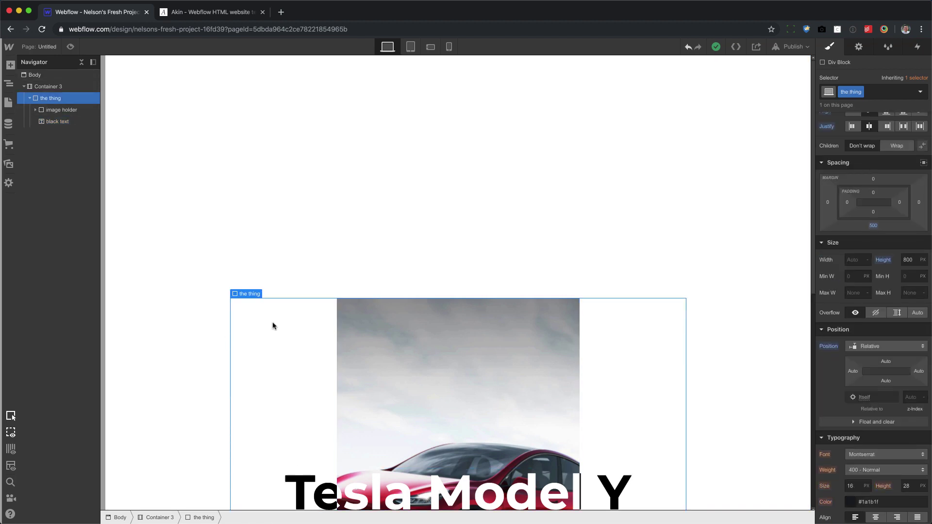
left_click(918, 47)
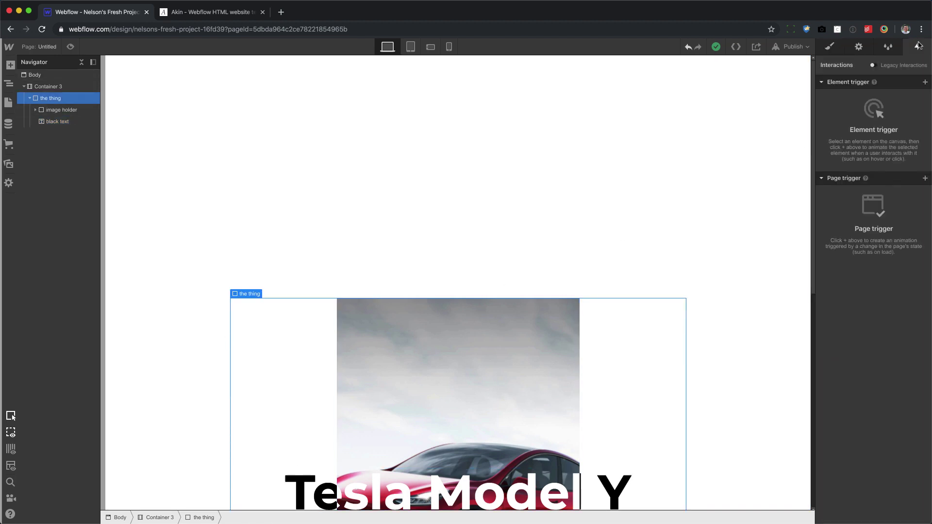
left_click(925, 82)
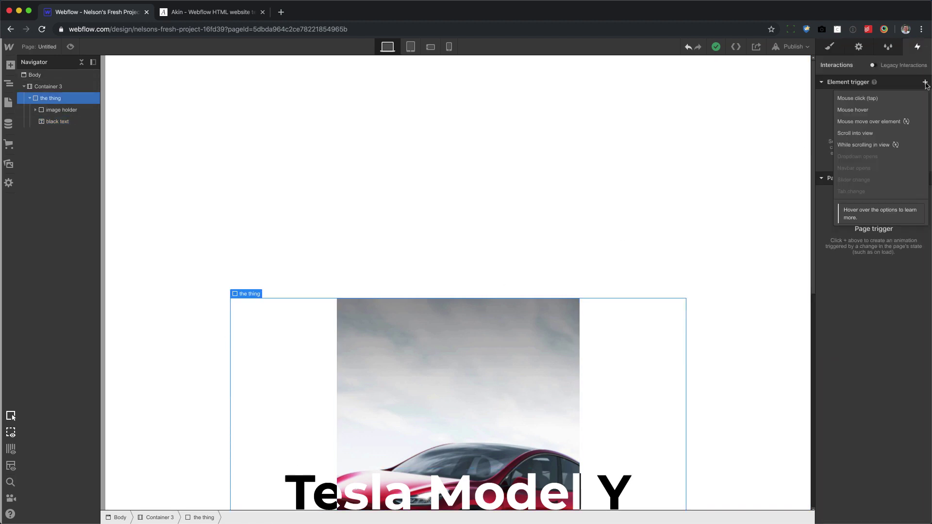
left_click(890, 144)
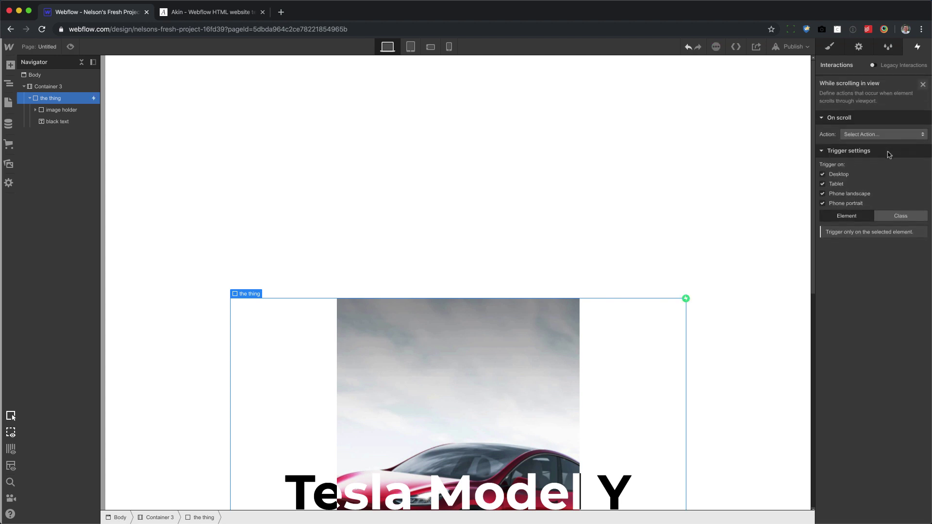
left_click(872, 135)
left_click(868, 157)
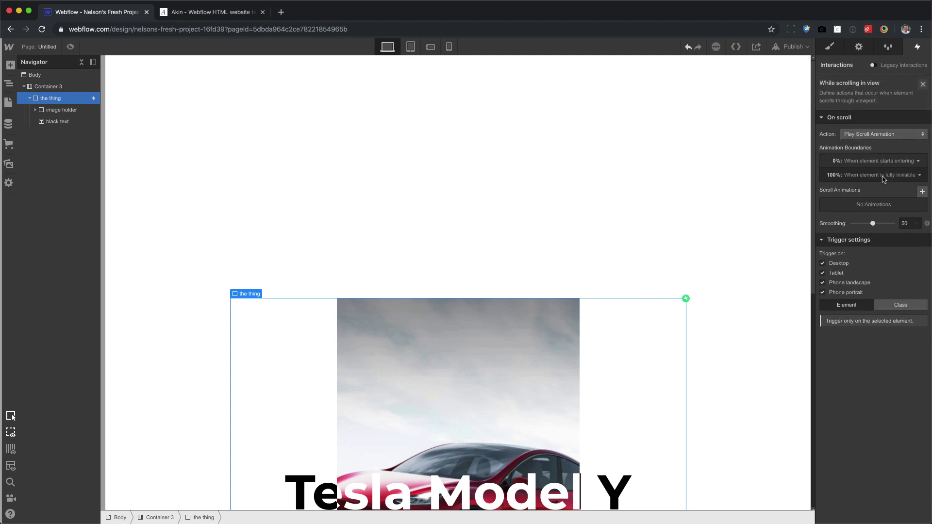
left_click(923, 192)
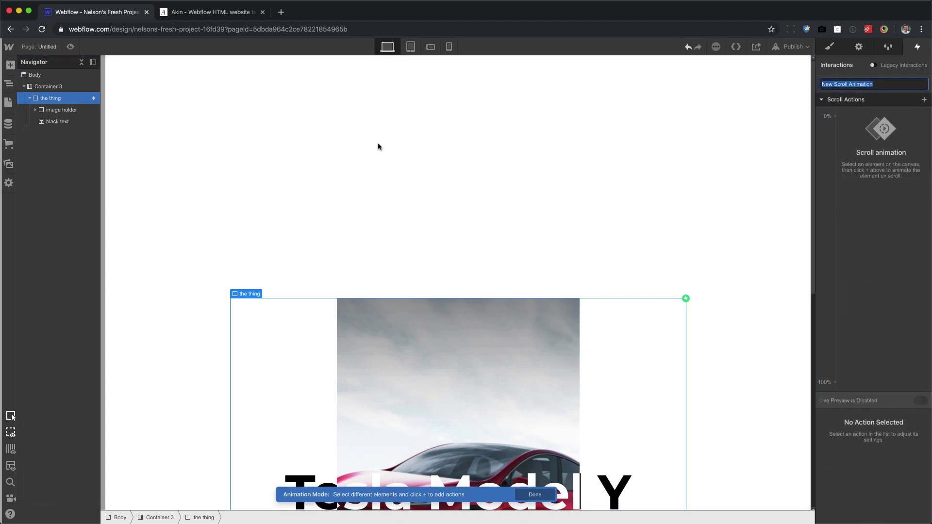
key("Return")
Add a Move action on white text with X at -100 px at 0%
left_click(36, 110)
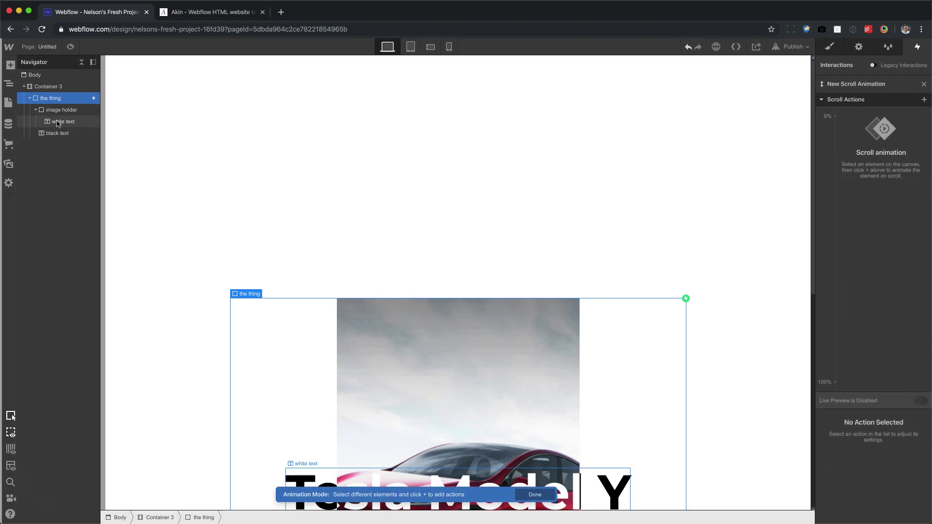
left_click(57, 123)
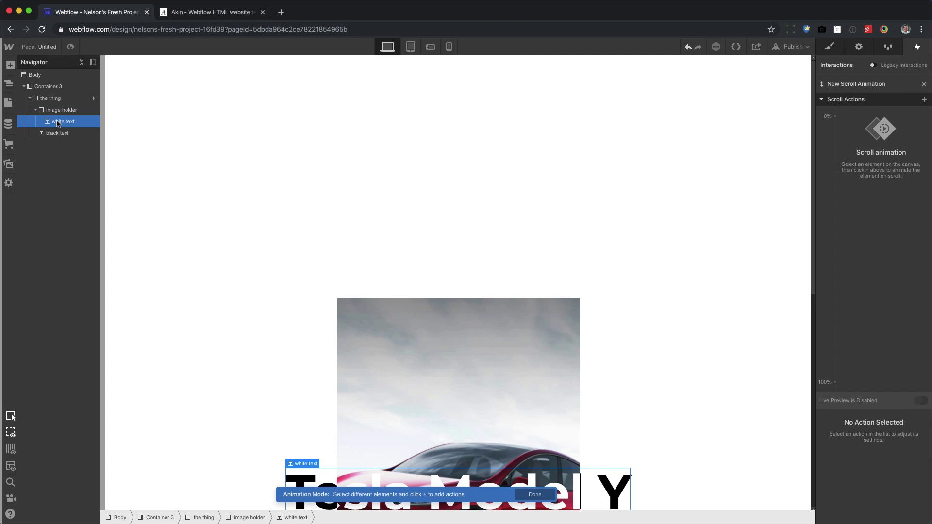
left_click(836, 117)
left_click(844, 146)
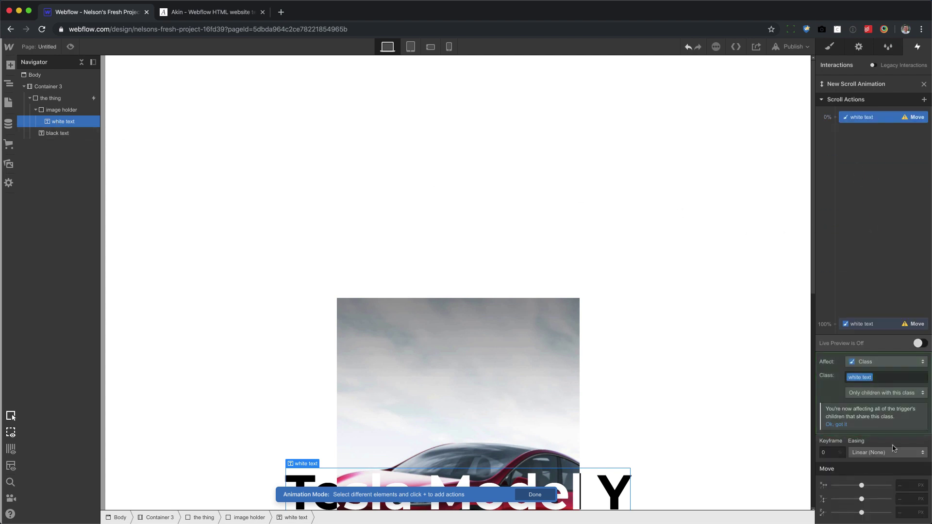
left_click_drag(865, 486, 851, 485)
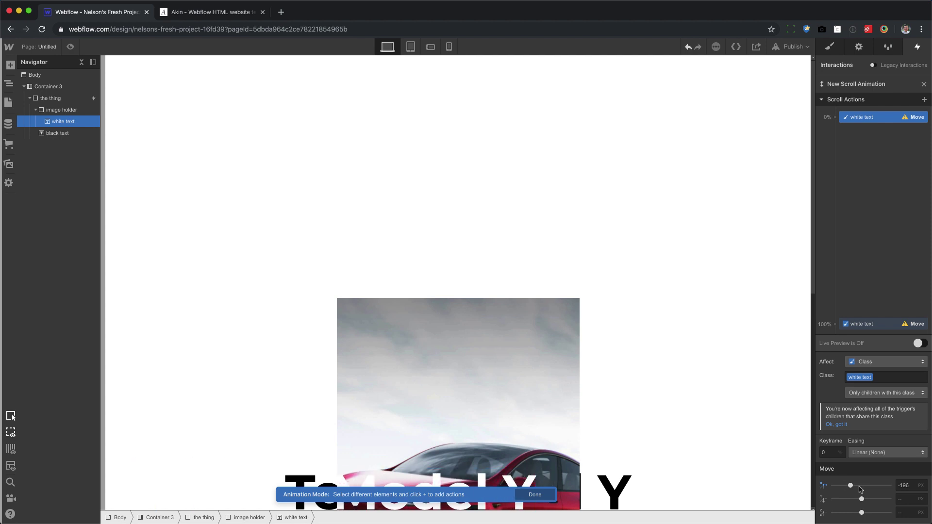
type("200")
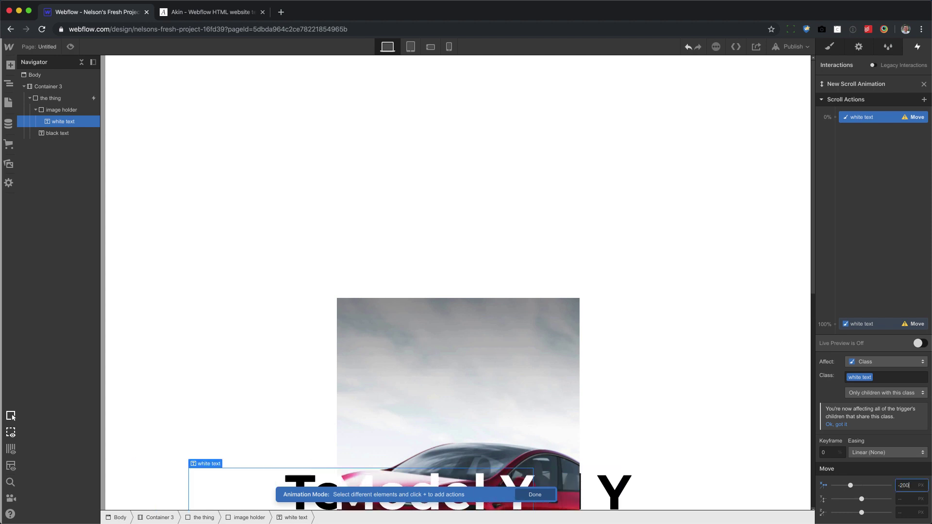
key("Up")
key("Up")
key("Up")
key("Up")
key("Up")
key("Up")
key("Up")
key("Up")
key("Up")
key("Up")
key("Up")
key("Up")
key("Up")
key("Up")
key("Up")
key("Up")
key("Up")
key("Up")
key("Up")
key("Up")
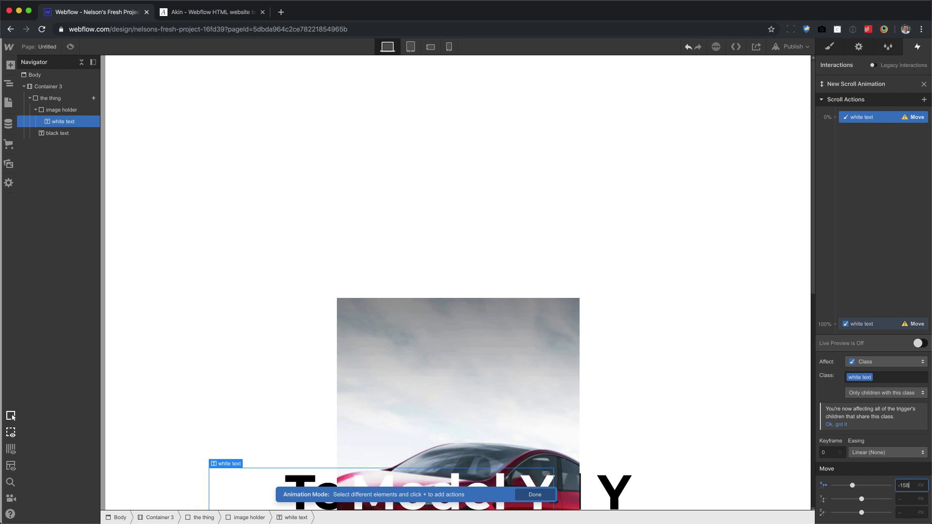
key("Up")
key("Up")
key("Up")
key("Up")
key("Up")
key("Up")
key("Up")
key("Up")
key("Up")
key("Up")
key("Up")
key("Up")
key("Up")
key("Up")
key("Up")
key("Up")
key("Up")
key("Up")
key("Up")
key("Up")
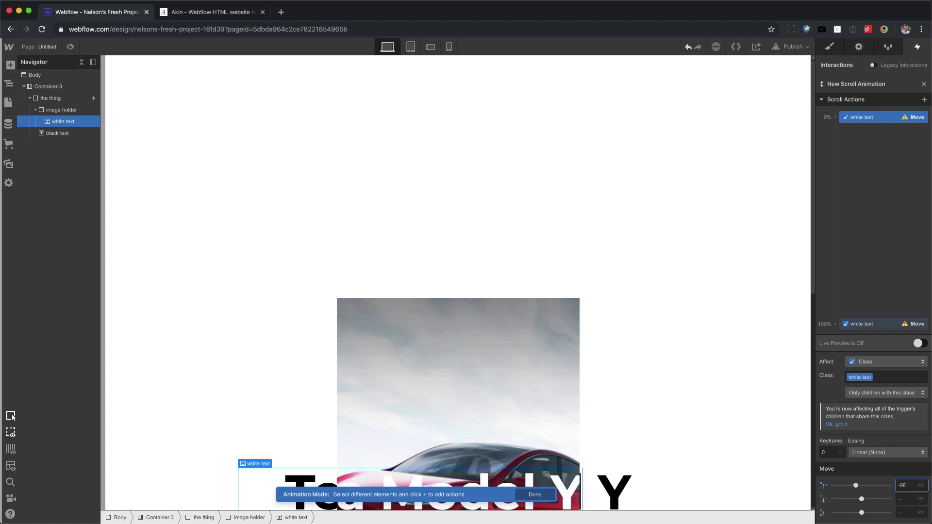
key("Down")
key("Down")
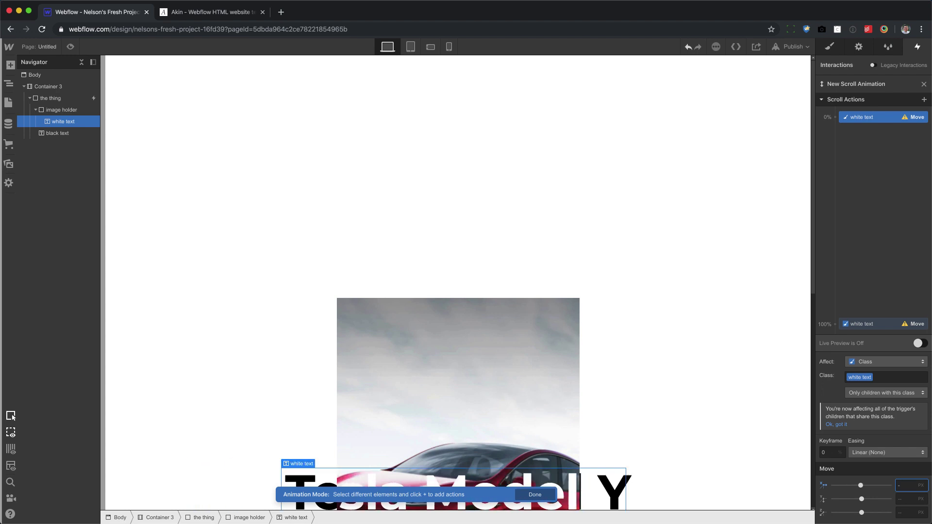
Set the white text's Move X to 100 px at the 100% keyframe
left_click(909, 322)
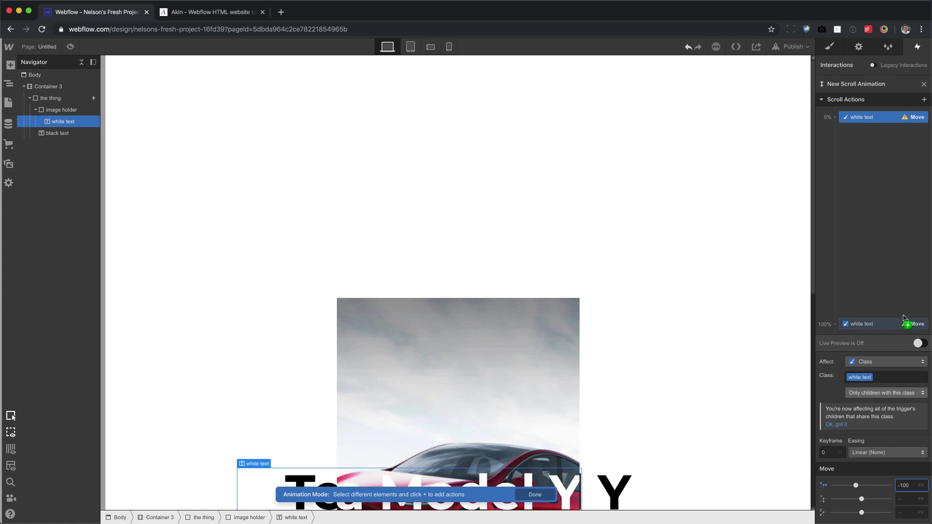
left_click(903, 485)
type("100")
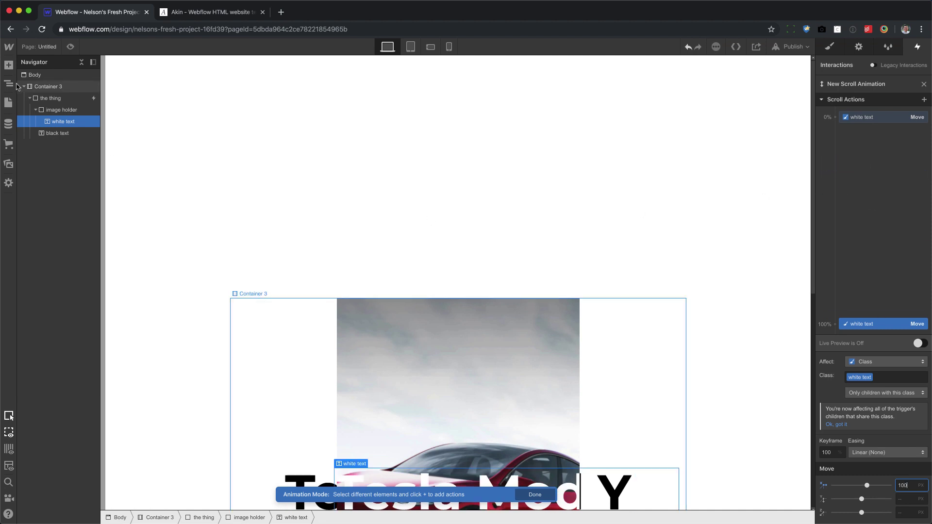
Add Move X keyframes to the black title: -100 px at 0% and 100 px at 100%
left_click(73, 133)
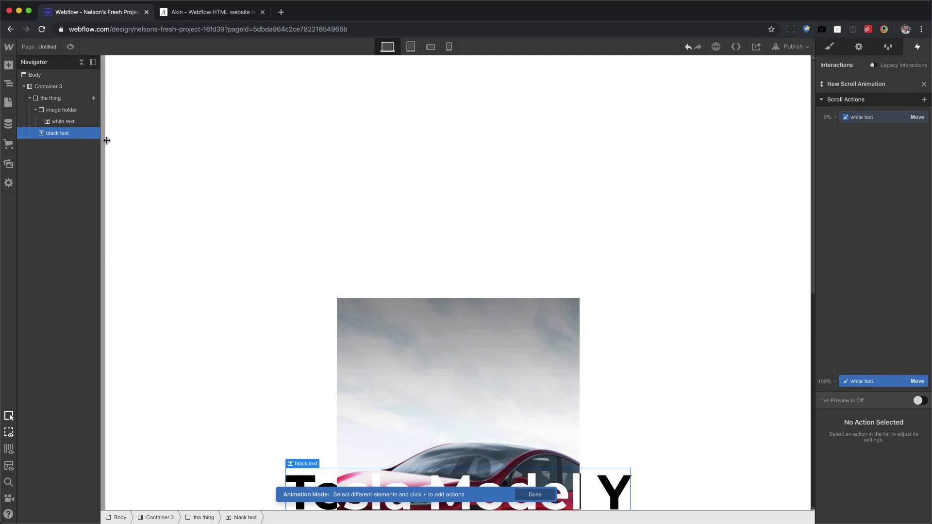
left_click(840, 122)
left_click(851, 147)
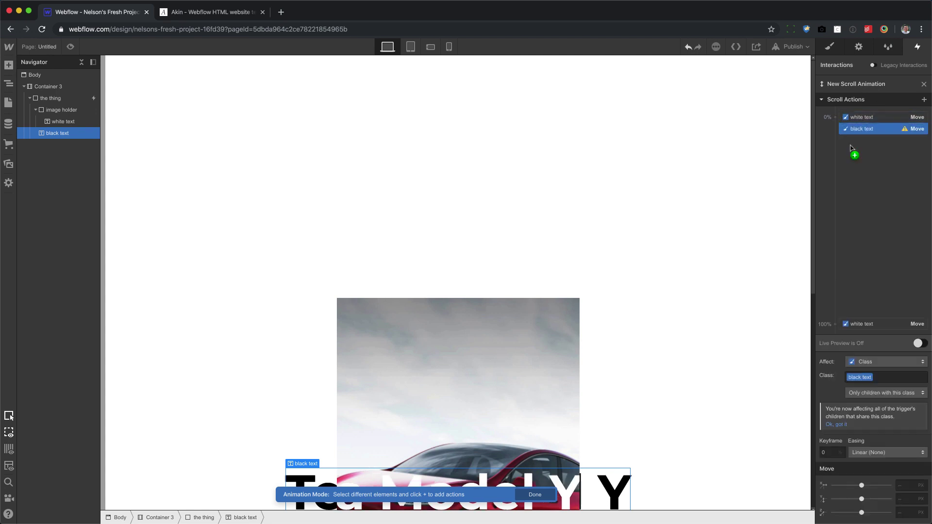
left_click(912, 486)
type("-100")
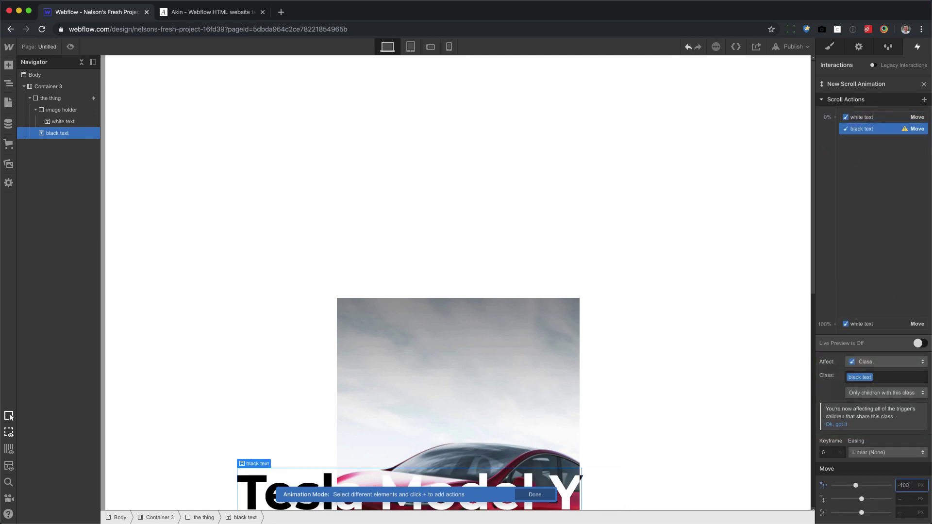
left_click(840, 328)
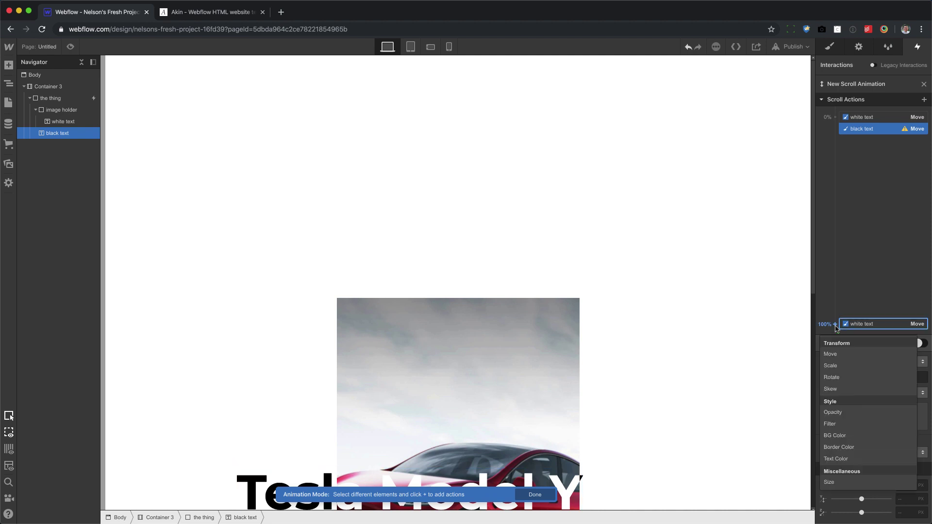
left_click(847, 355)
left_click(906, 486)
type("100")
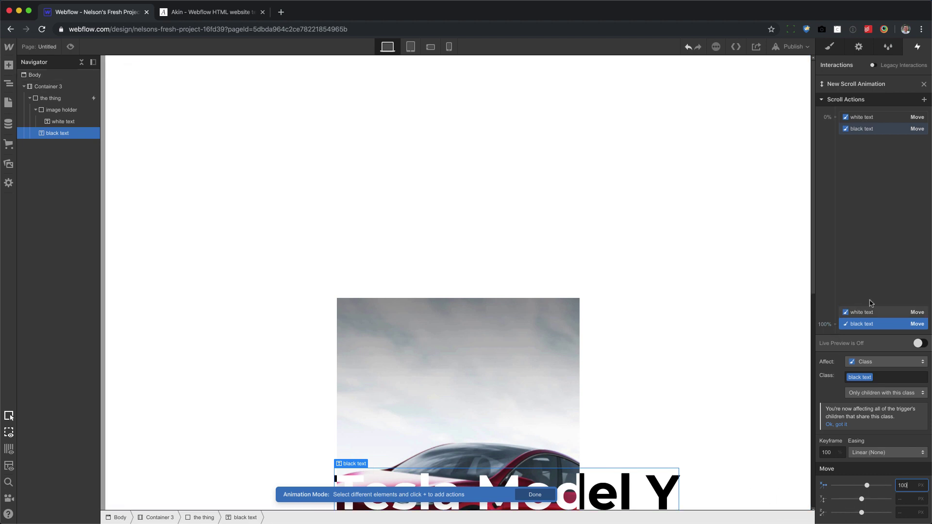
left_click(70, 47)
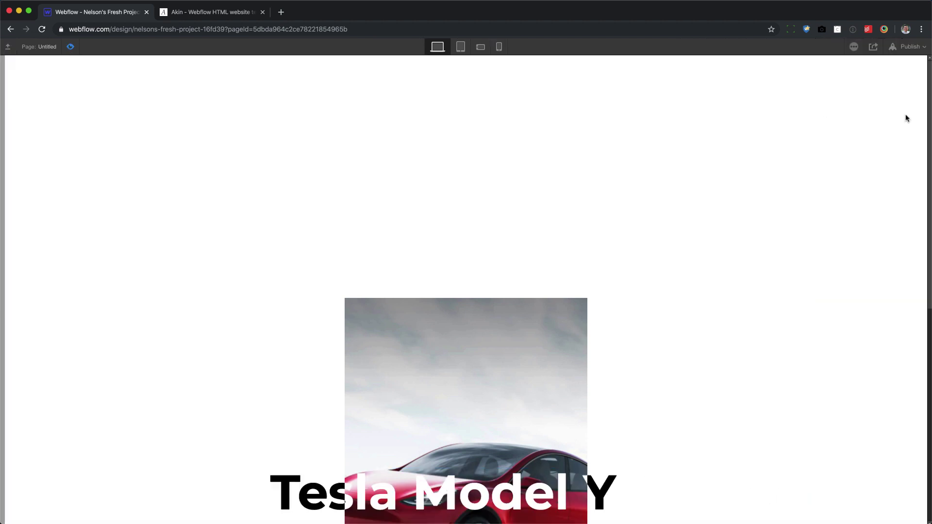
scroll(930, 73, "down", 10)
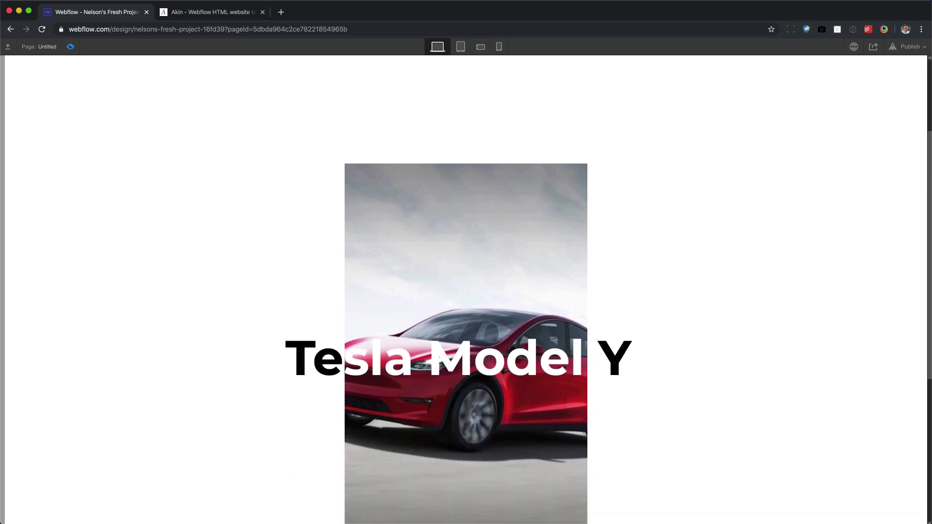
scroll(914, 55, "down", 10)
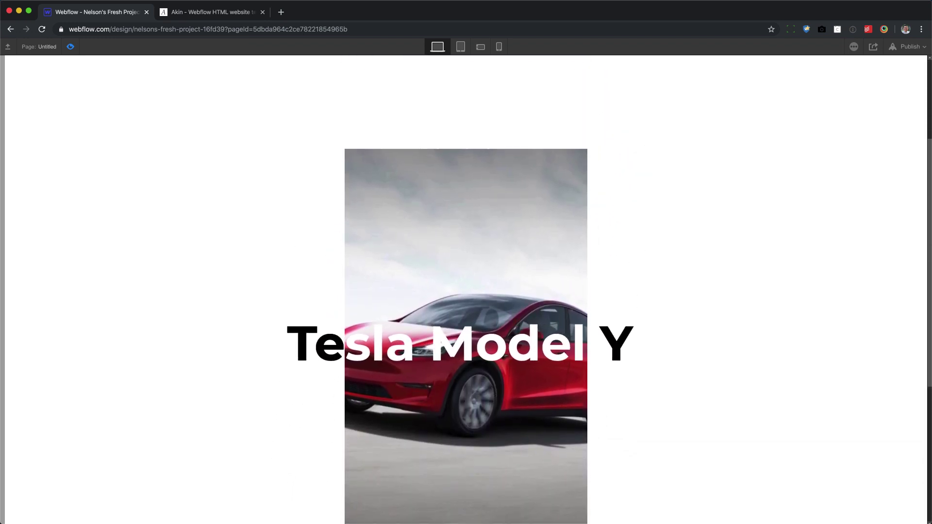
scroll(910, 206, "down", 10)
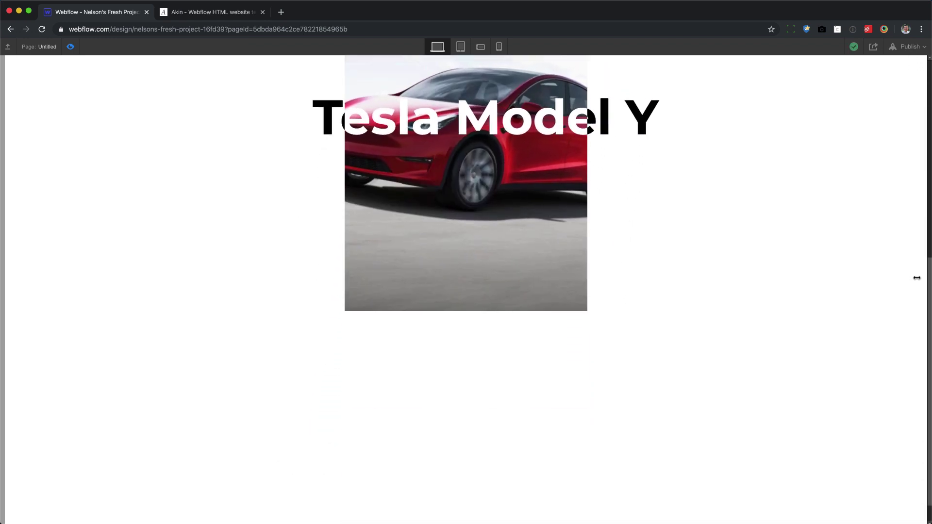
scroll(920, 175, "up", 6)
scroll(919, 175, "up", 5)
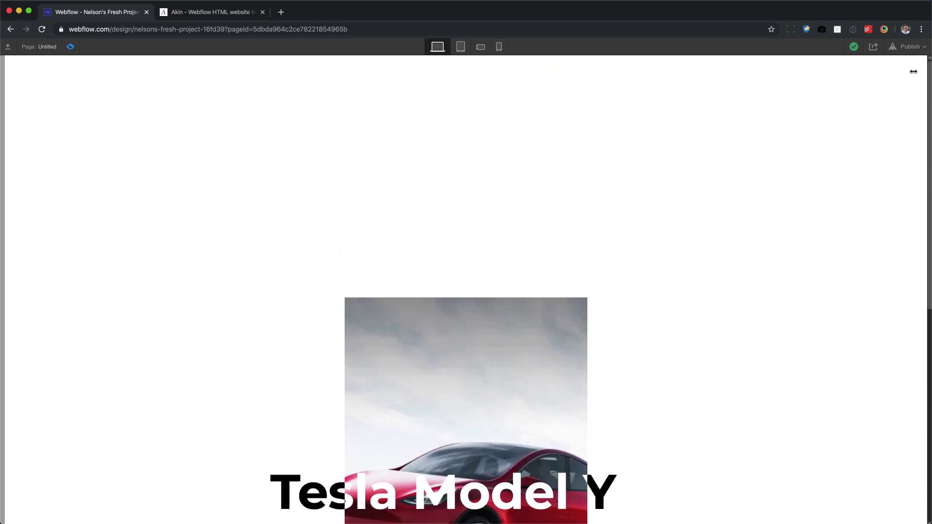
scroll(916, 188, "down", 5)
Exit preview and show the Style settings for Container 3
left_click(68, 47)
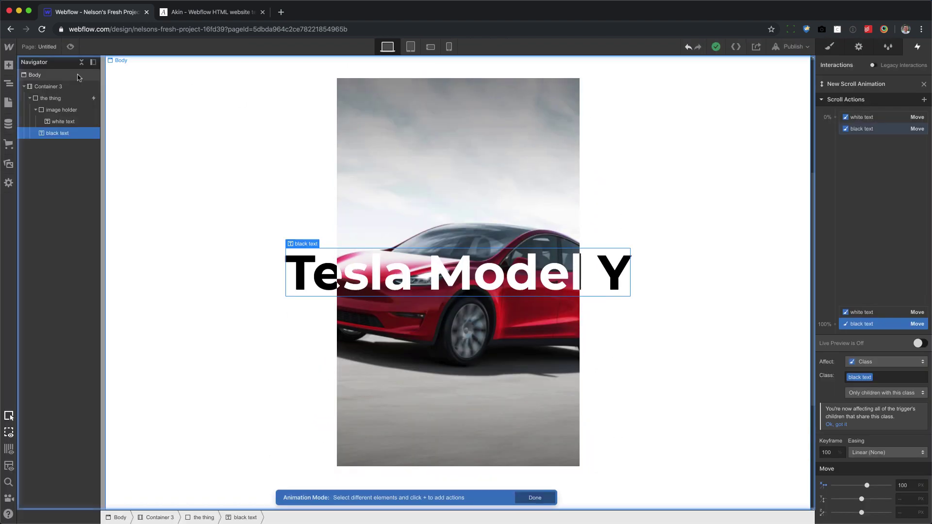
left_click(58, 87)
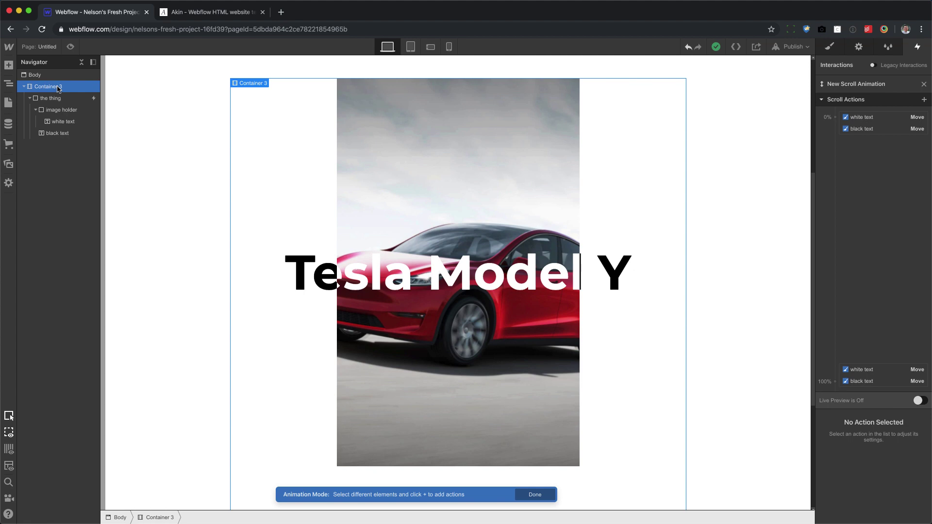
left_click(830, 47)
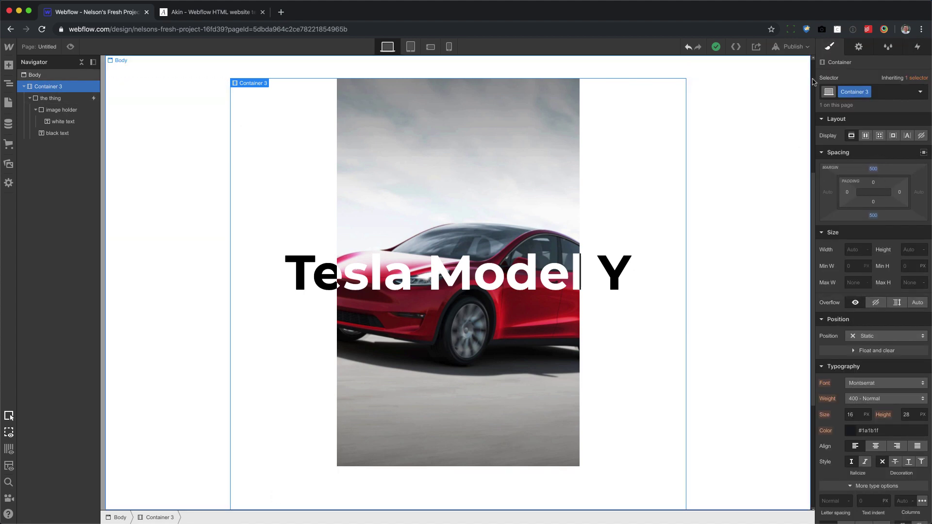
Select the thing, the image holder, and then the white text title layer in the Navigator
left_click(53, 99)
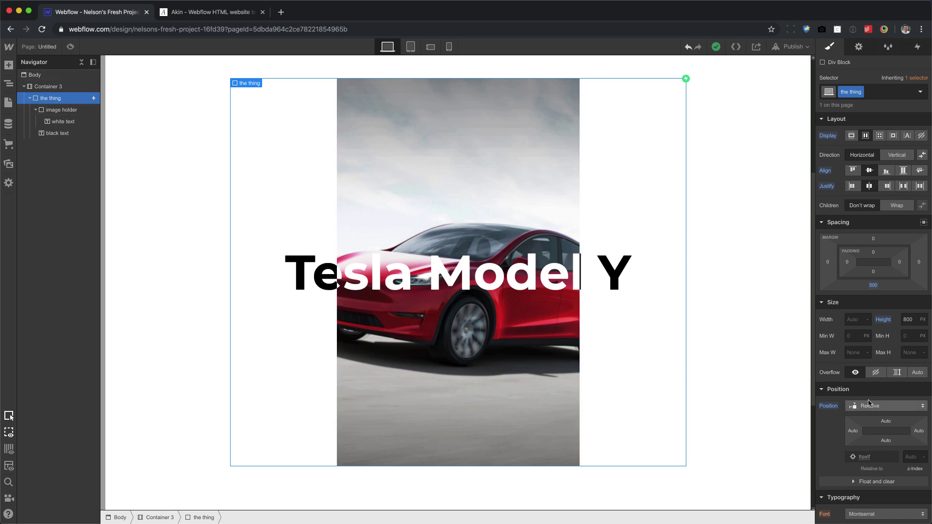
left_click(73, 111)
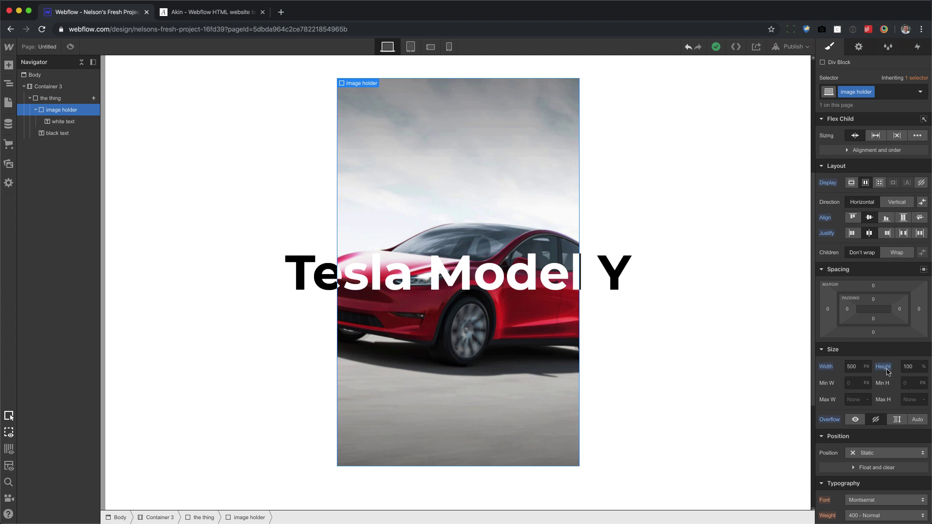
scroll(888, 372, "down", 5)
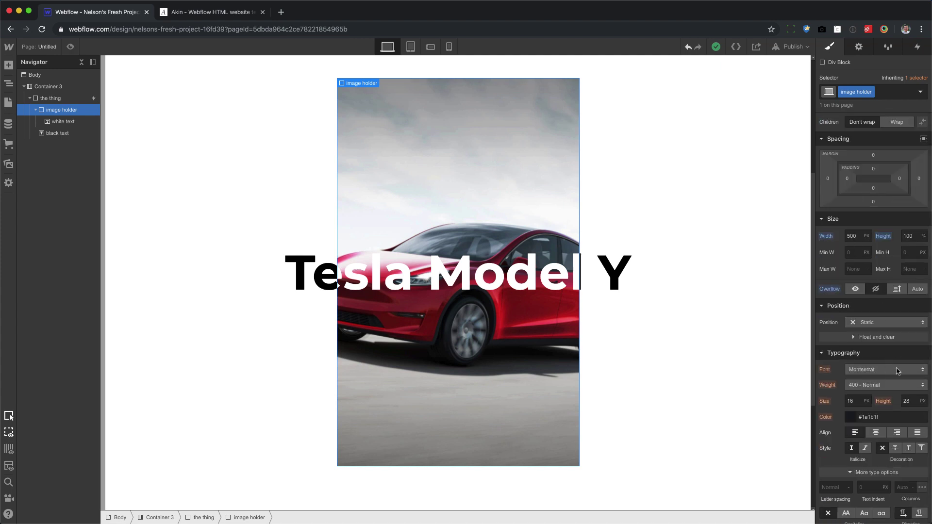
scroll(897, 372, "down", 1)
scroll(883, 353, "down", 5)
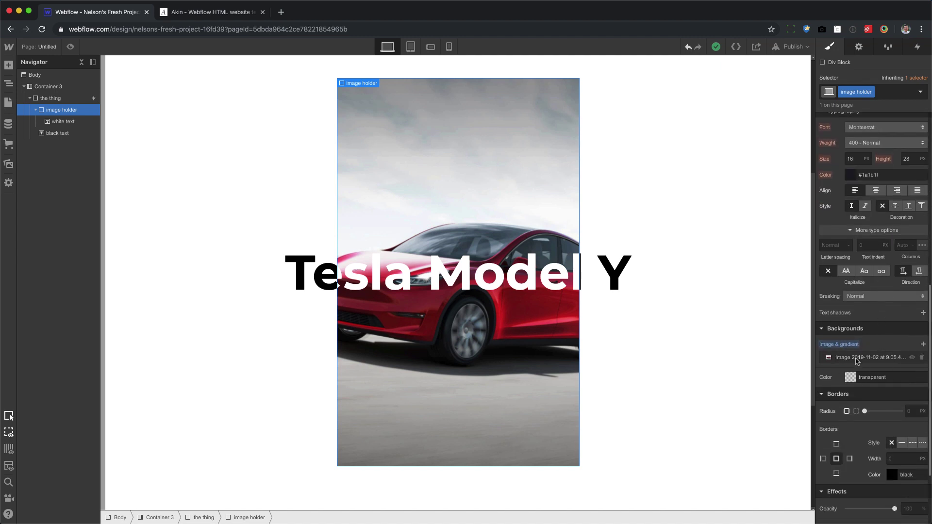
left_click(64, 123)
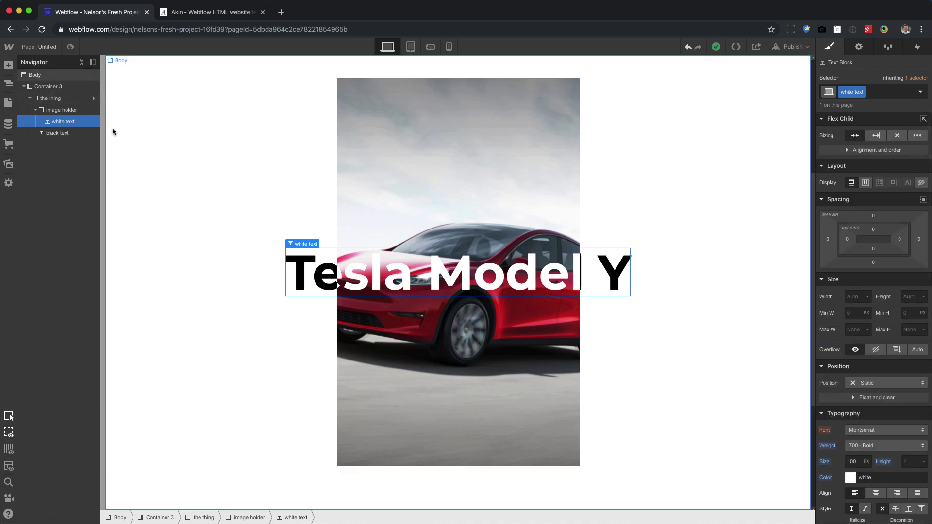
left_click(375, 129)
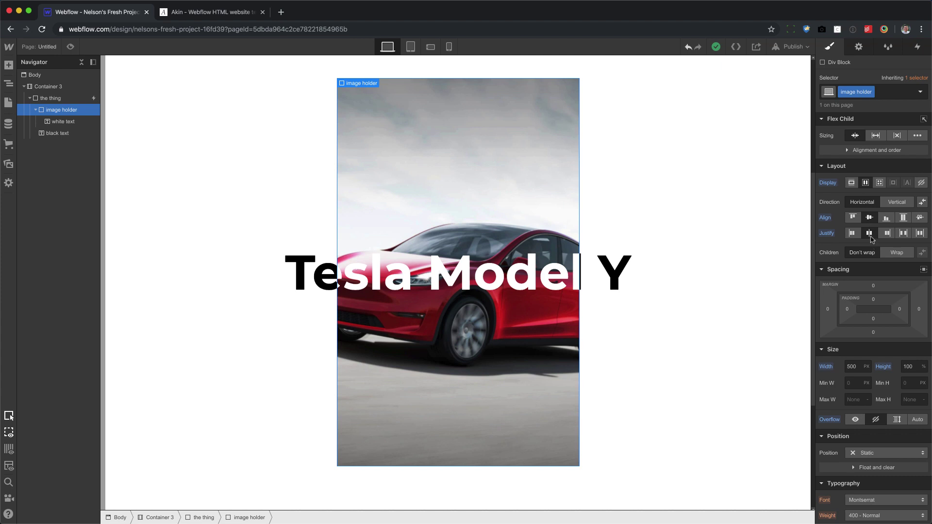
left_click(80, 125)
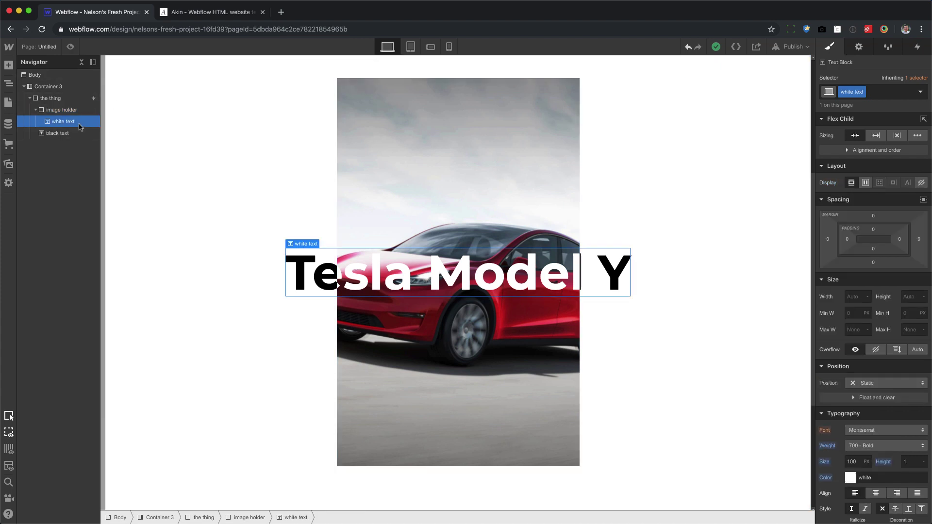
left_click(55, 134)
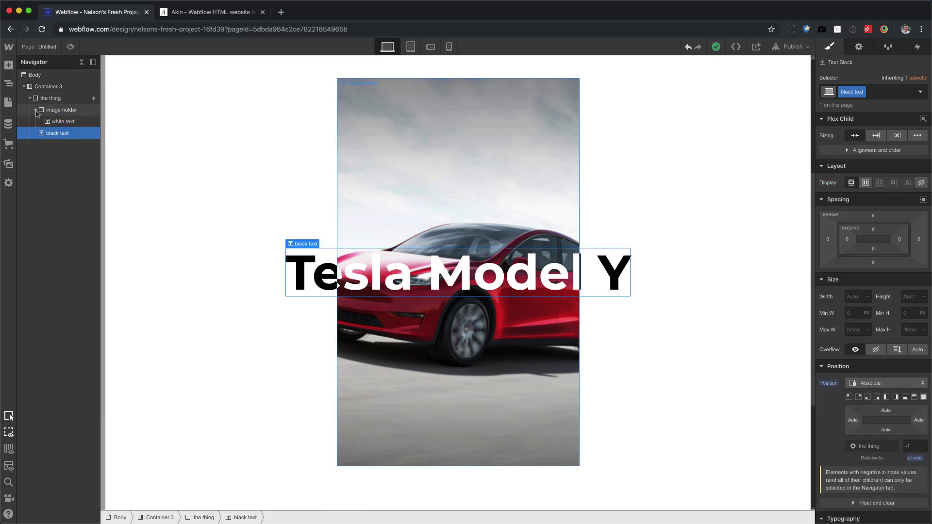
left_click(35, 110)
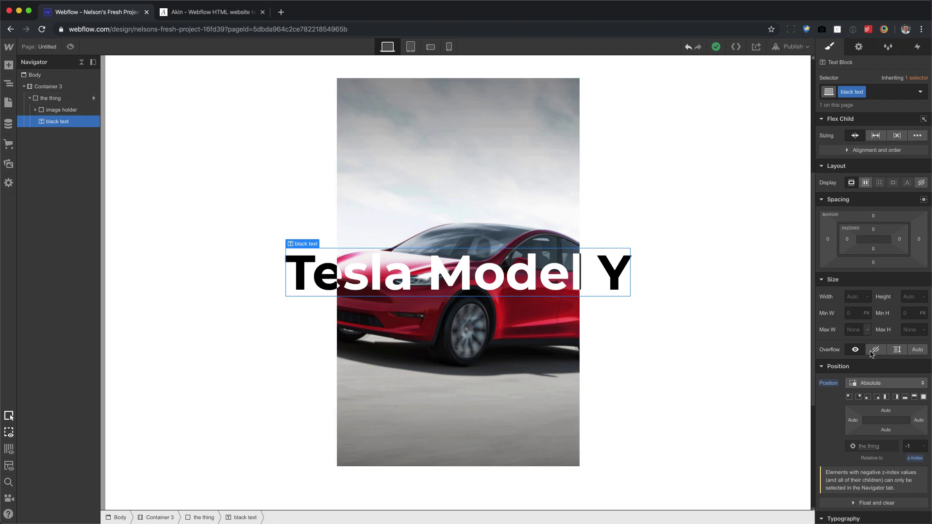
scroll(827, 290, "down", 4)
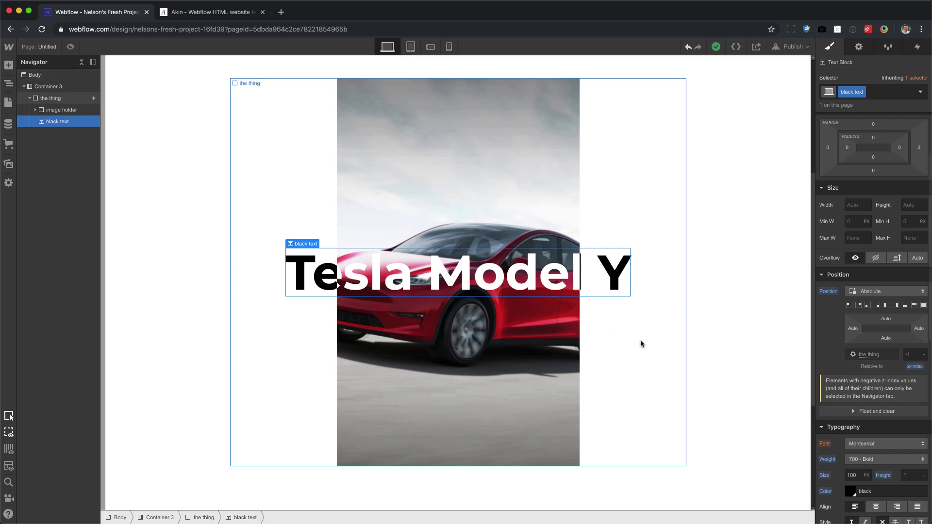
scroll(886, 390, "down", 5)
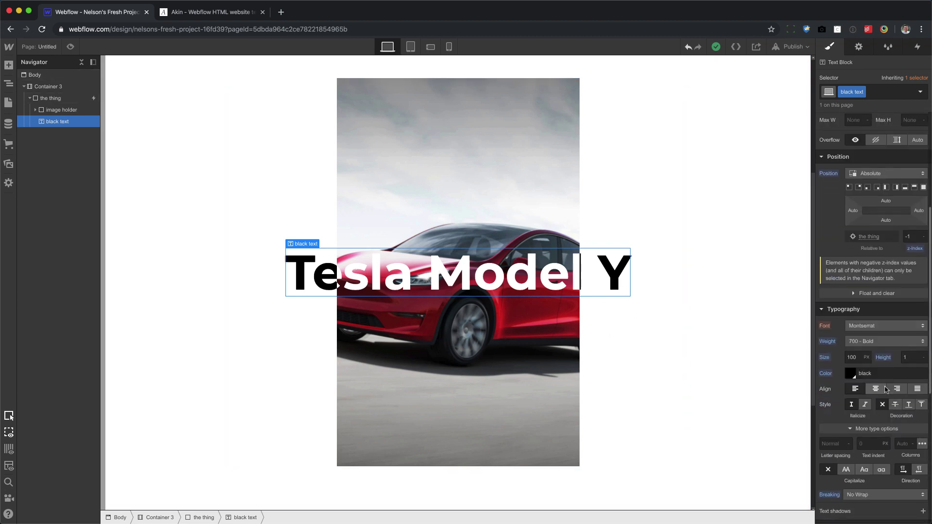
scroll(826, 390, "down", 5)
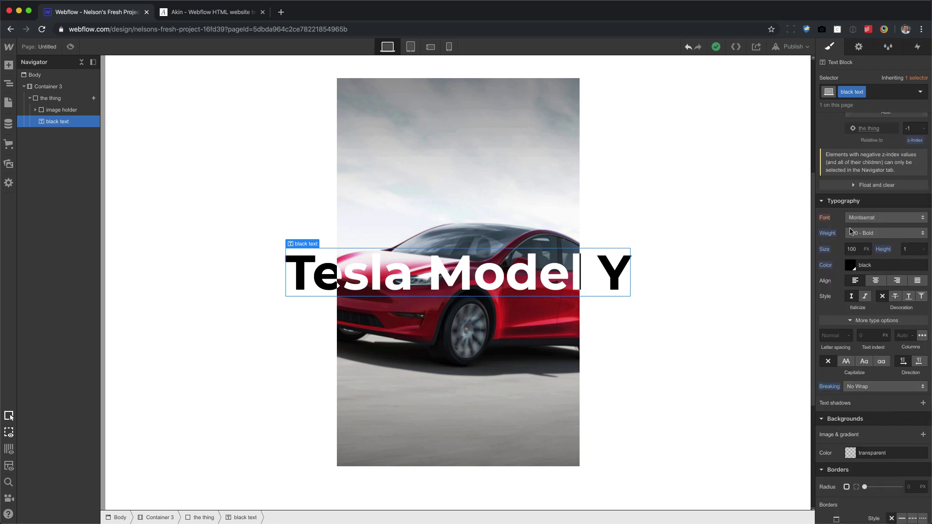
Open the thing's New Scroll Animation from its while-scrolling-in-view interaction
left_click(67, 100)
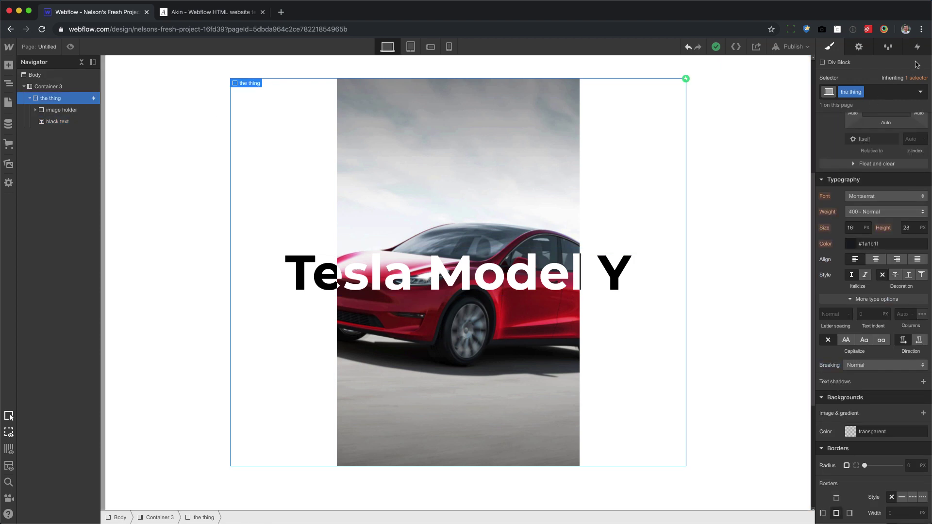
left_click(917, 48)
left_click(886, 99)
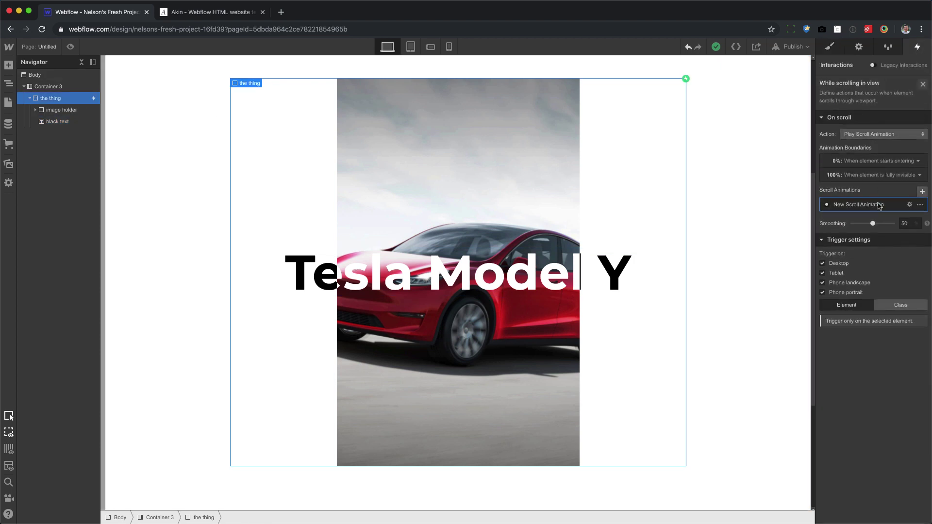
left_click(867, 206)
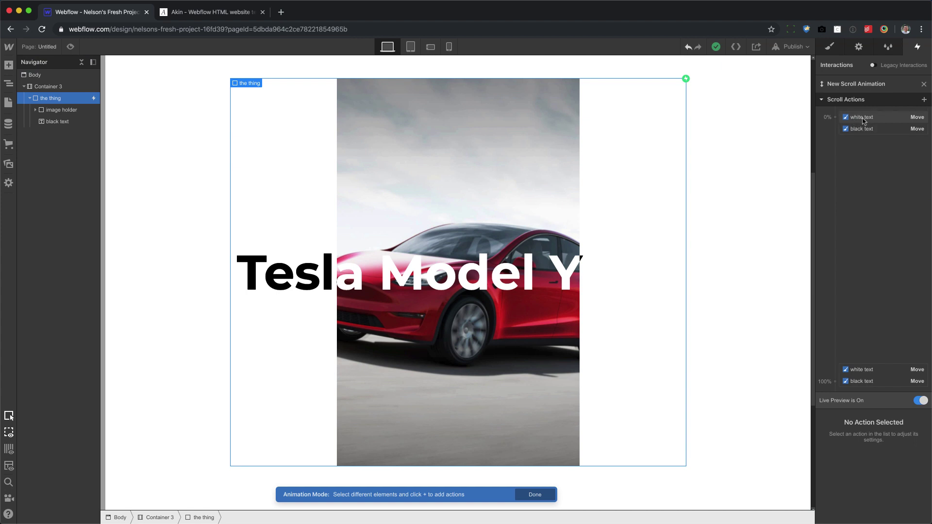
Check the white and black text start and end move keyframes for -100 px to 100 px
left_click(863, 120)
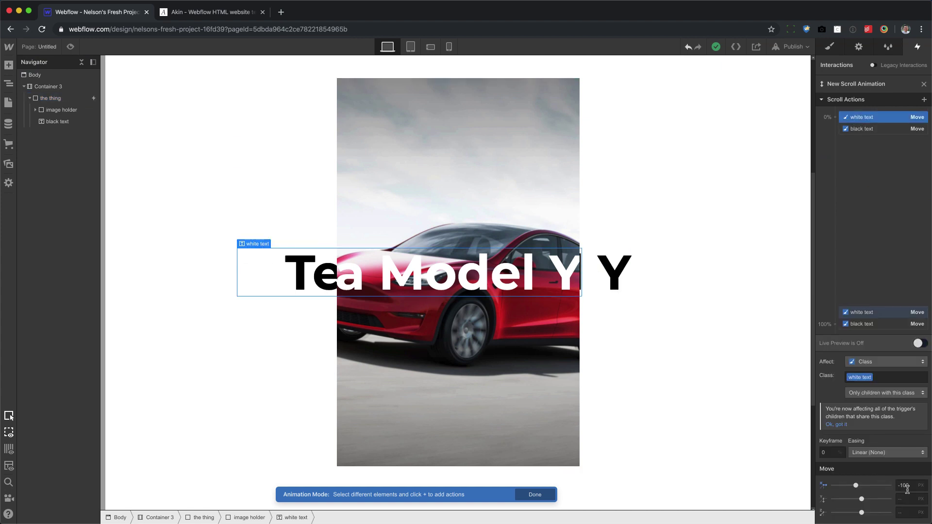
left_click(884, 313)
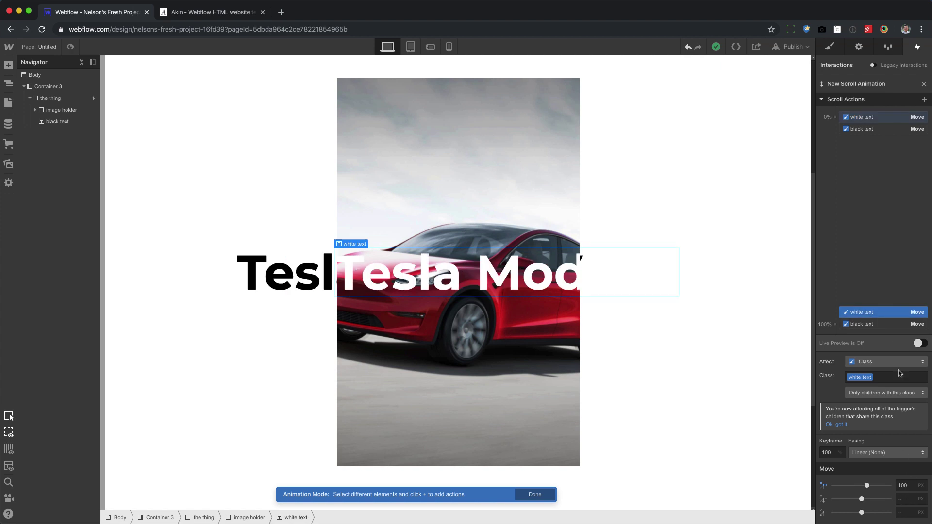
left_click(861, 130)
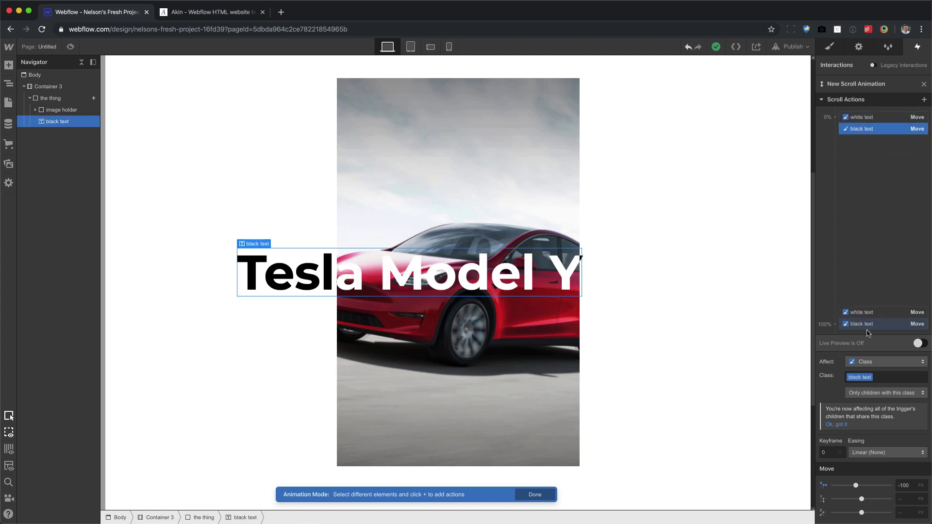
left_click(870, 324)
left_click(72, 47)
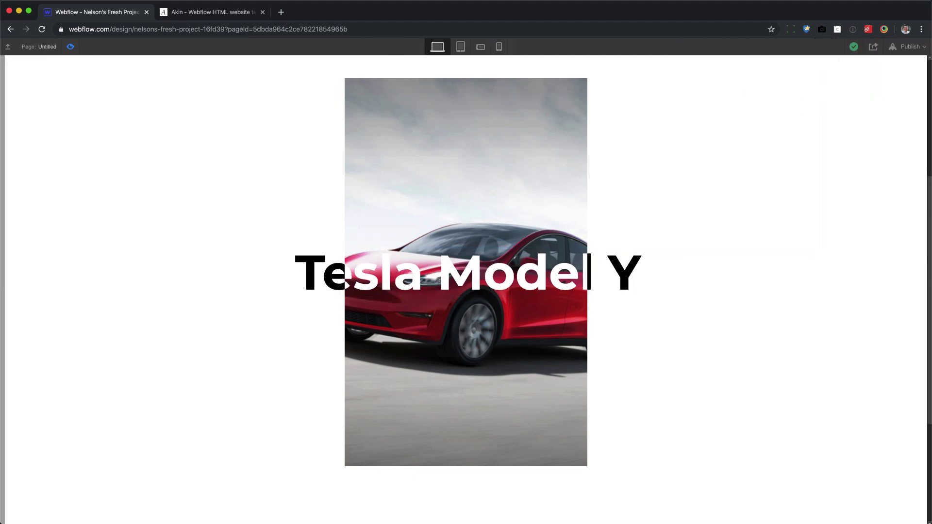
scroll(925, 87, "up", 5)
scroll(925, 88, "down", 8)
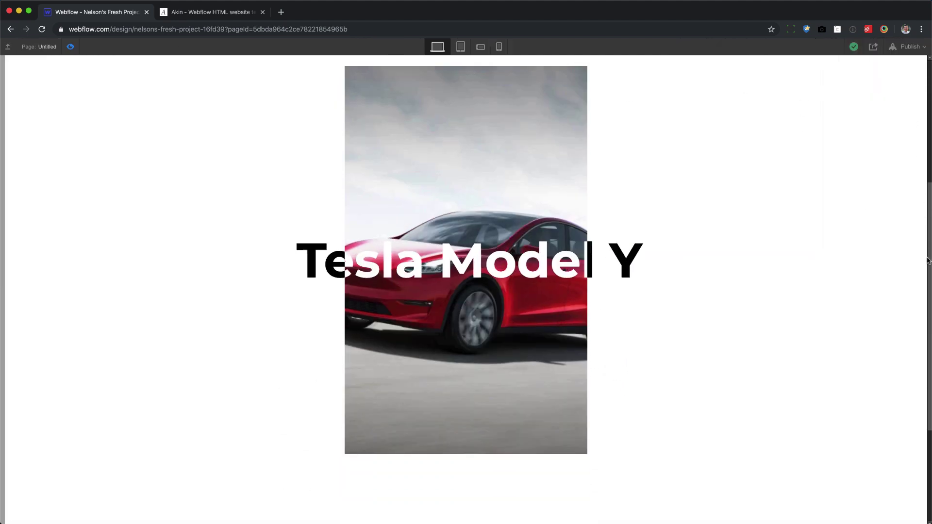
scroll(901, 185, "up", 8)
scroll(909, 71, "down", 8)
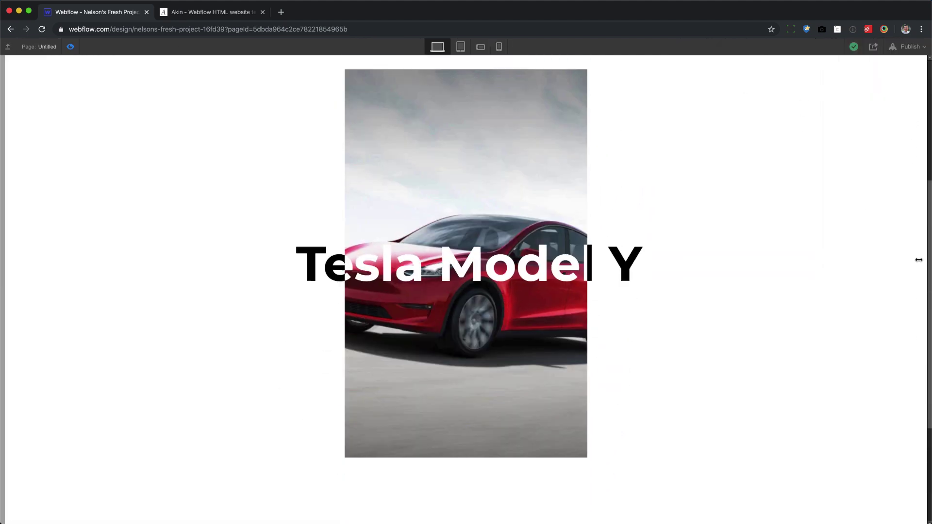
scroll(918, 71, "up", 8)
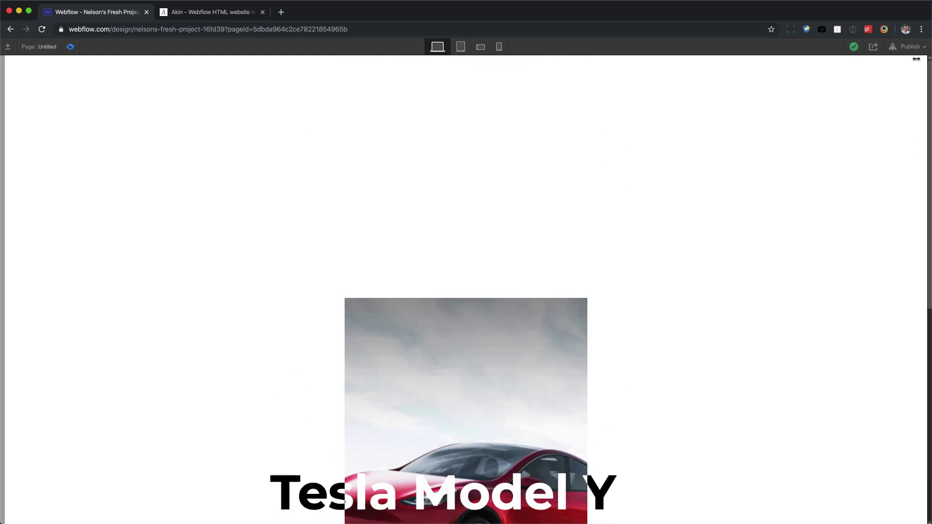